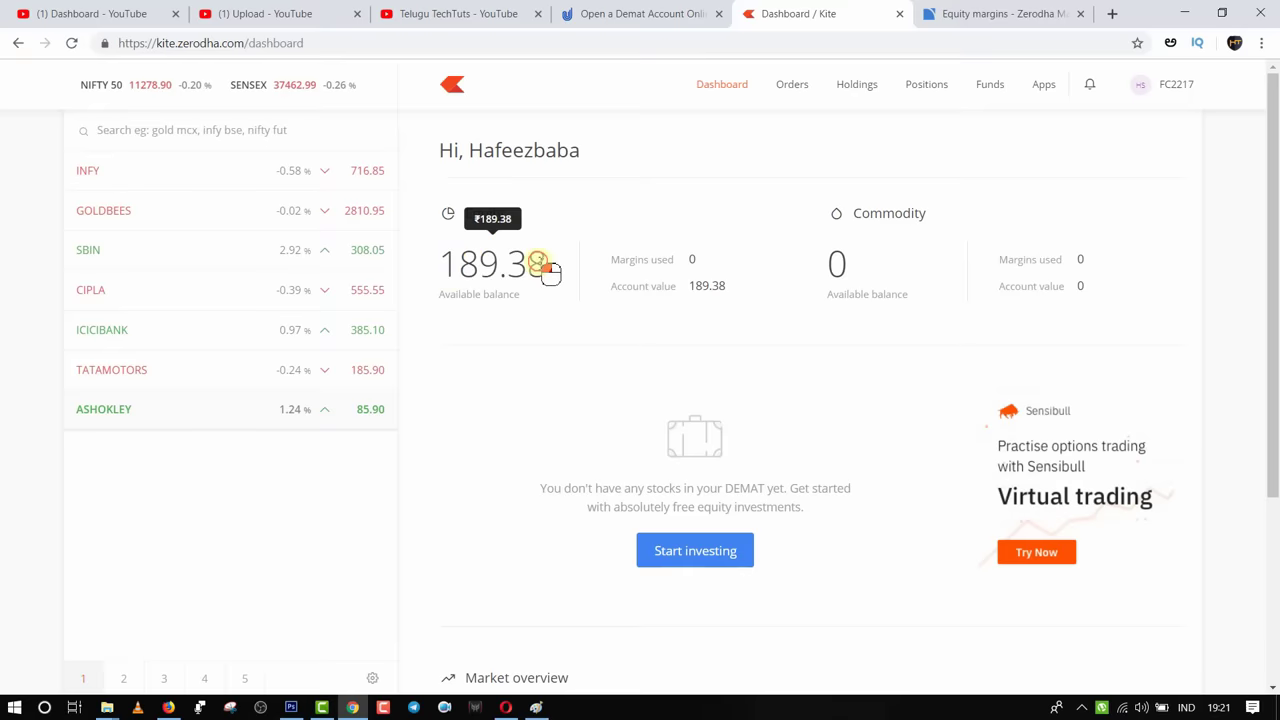
- Examine the available equity balance shown on the dashboard
mouse_move(543, 271)
left_mouse_down()
mouse_move(449, 271)
mouse_move(560, 277)
left_mouse_up()
left_click(468, 278)
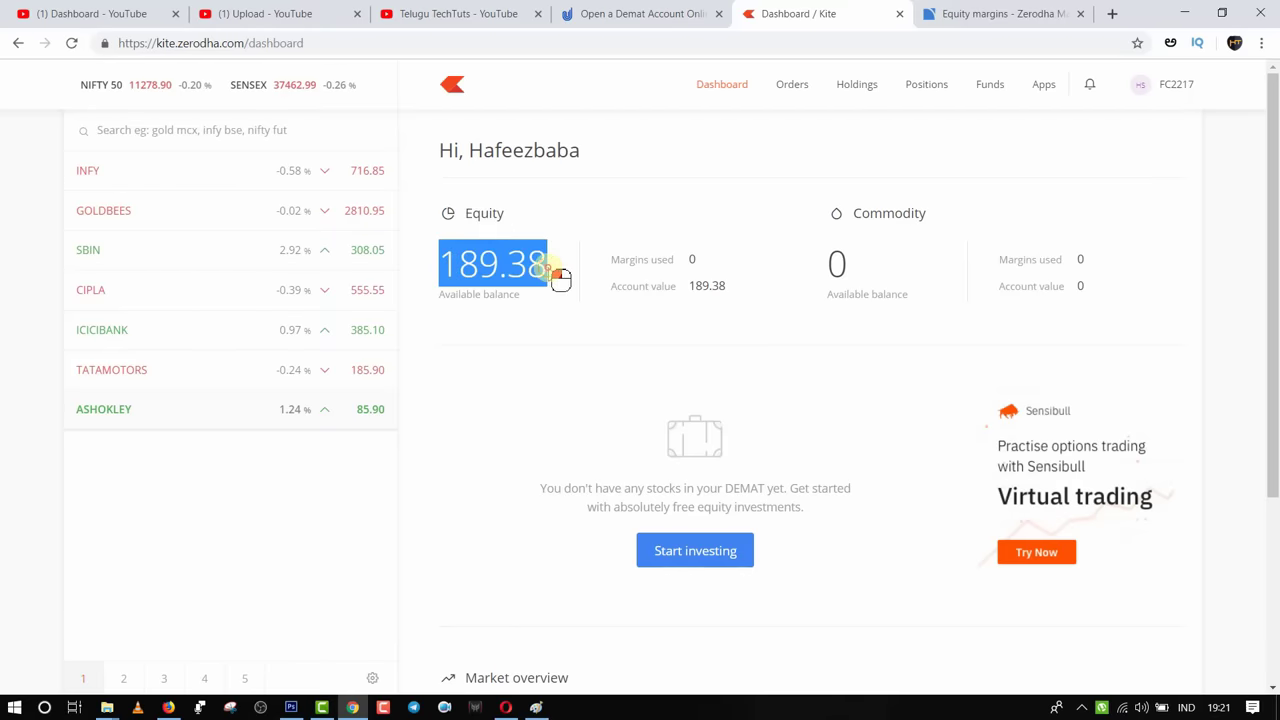
left_click(545, 305)
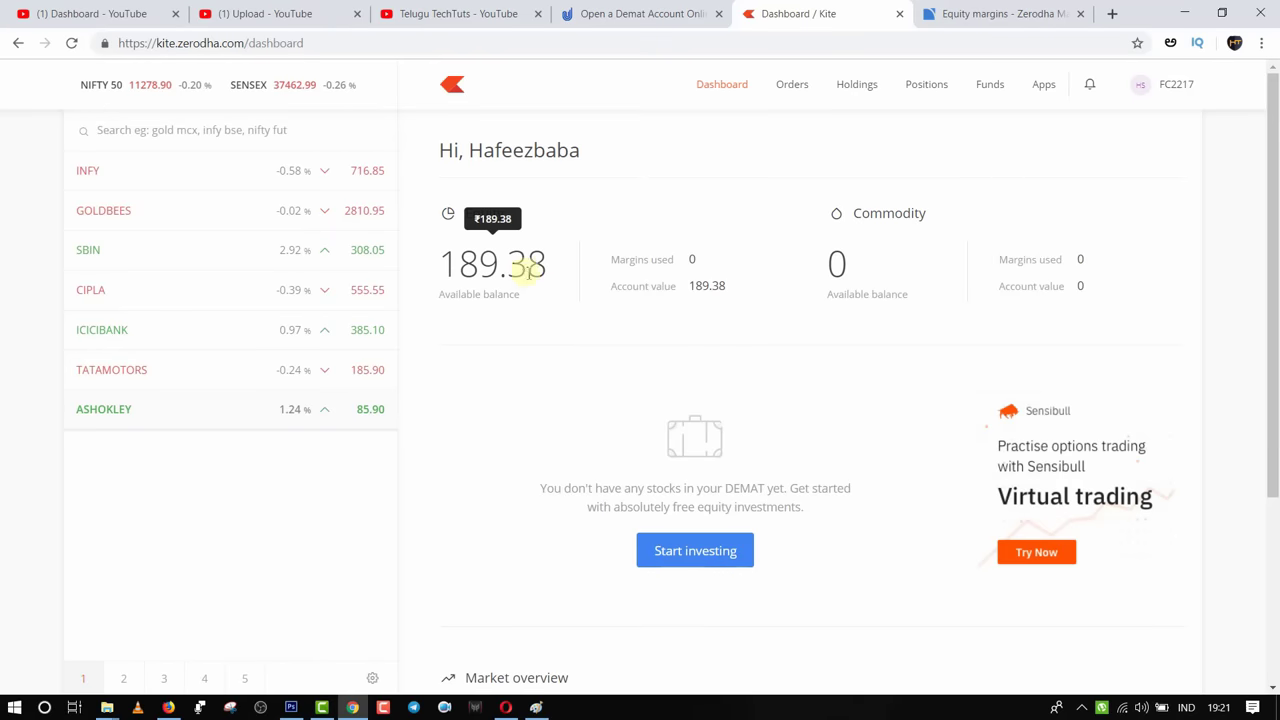
left_click_drag(534, 269, 447, 290)
left_click(483, 314)
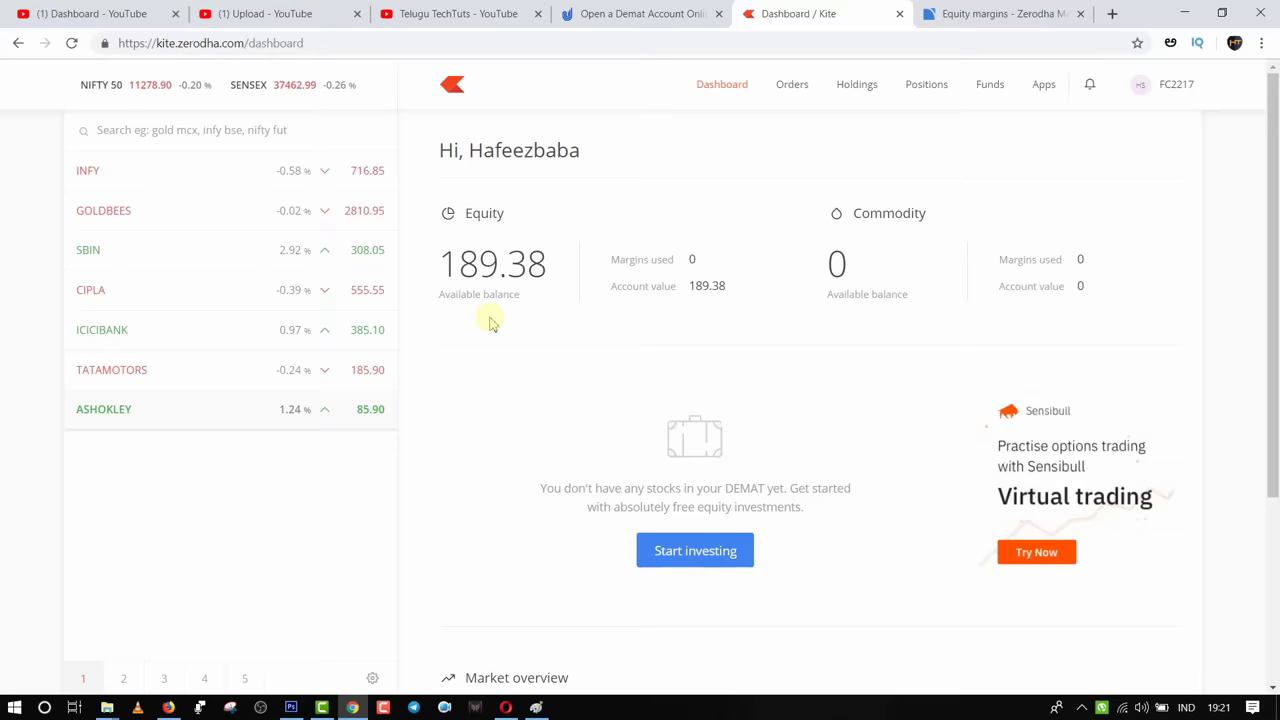
left_click_drag(449, 263, 563, 269)
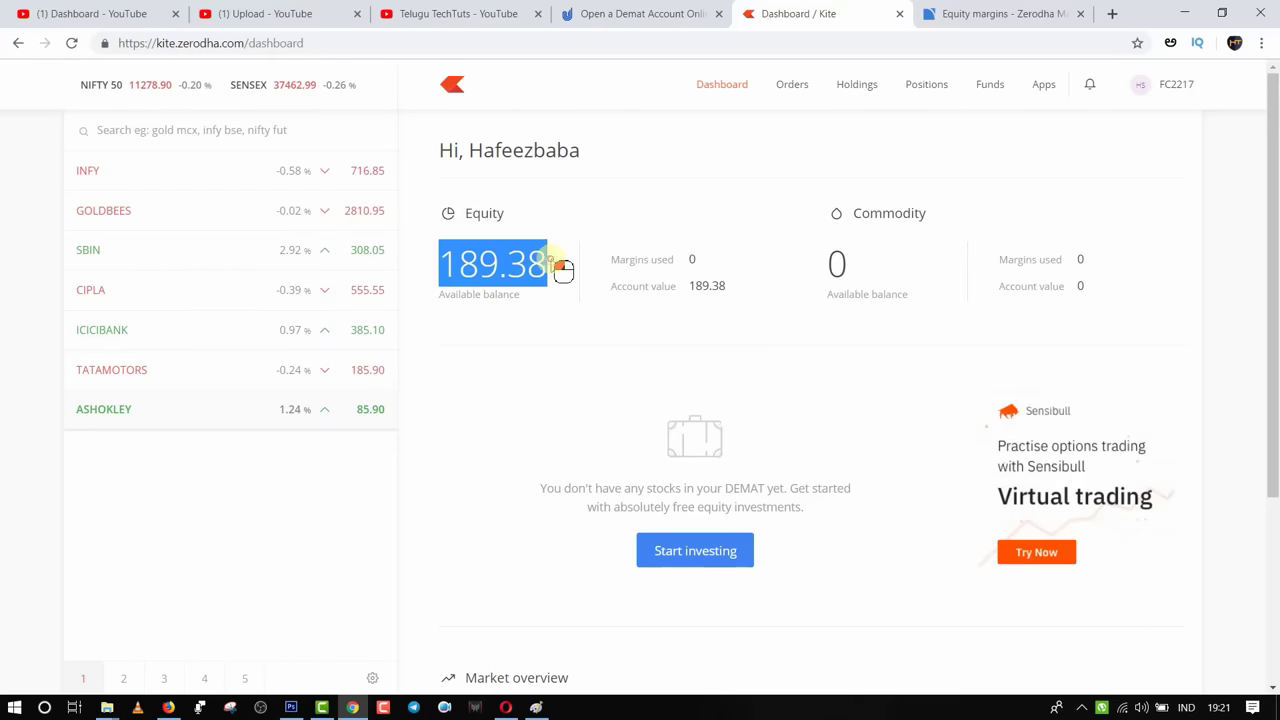
left_click(534, 263)
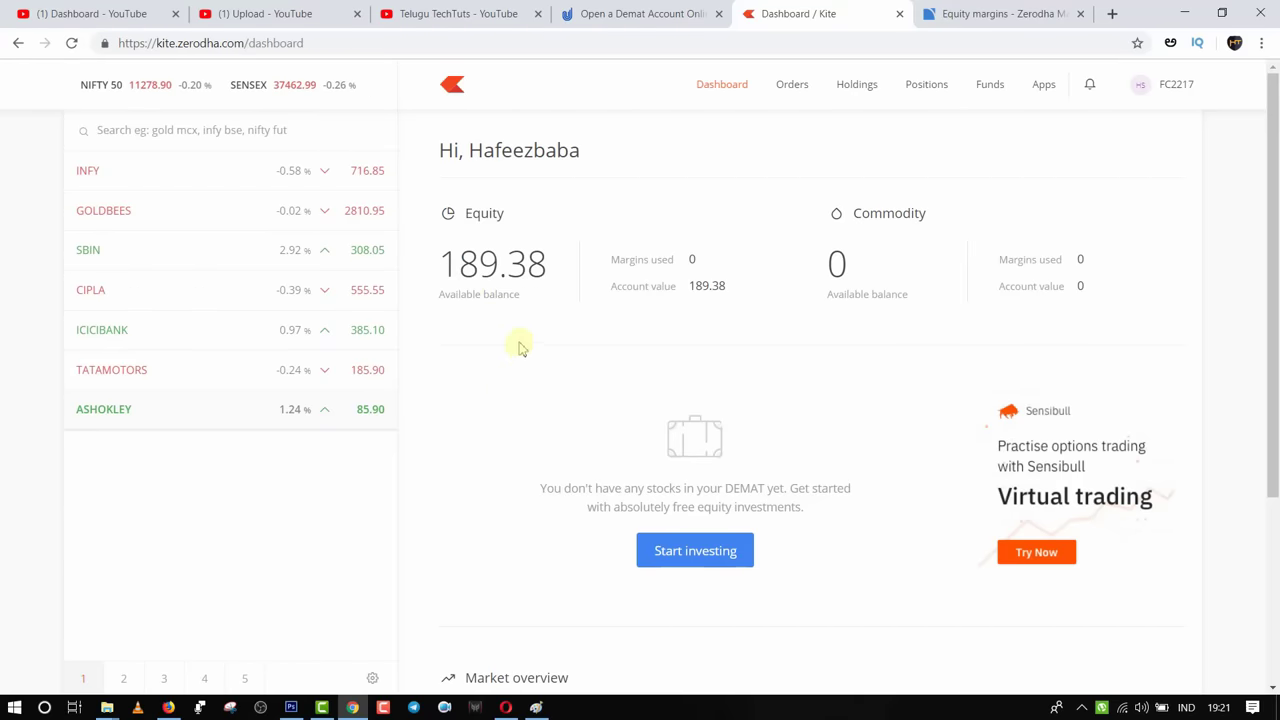
- Go to the Funds page and open the deposit form with the Equity/Derivatives/Currency segment and UPI payment mode
left_click(990, 86)
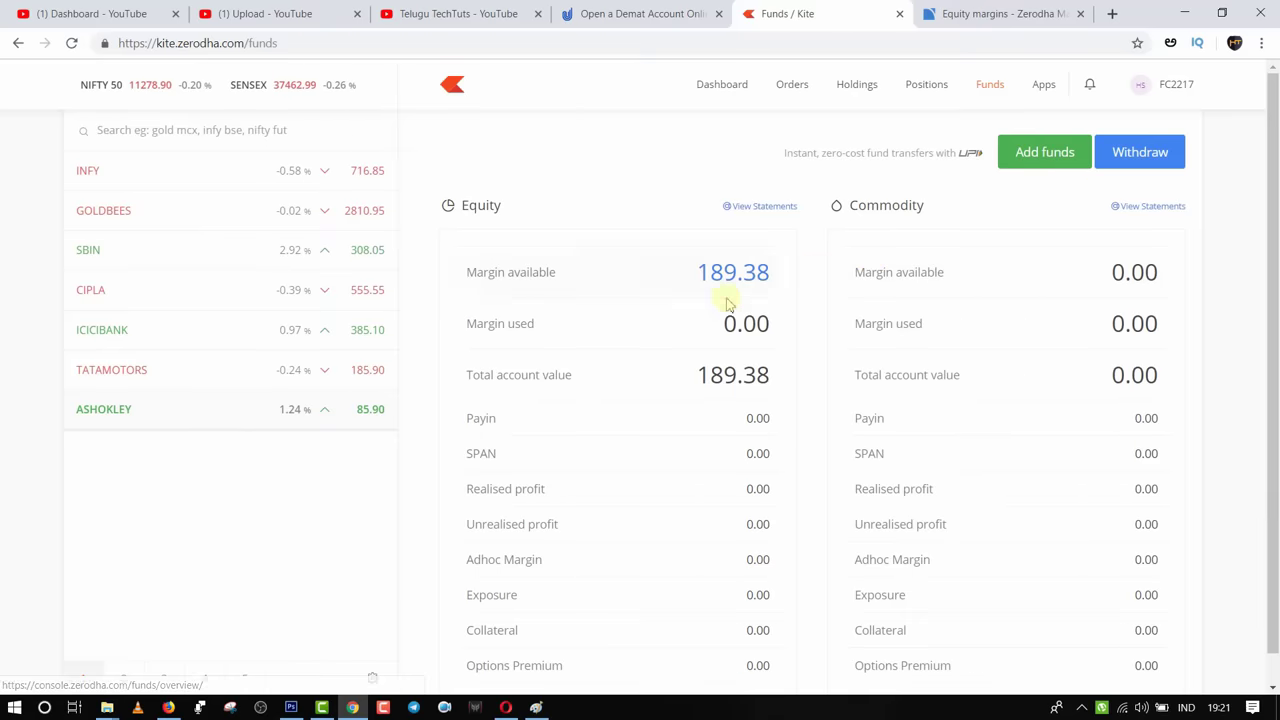
left_click(1030, 165)
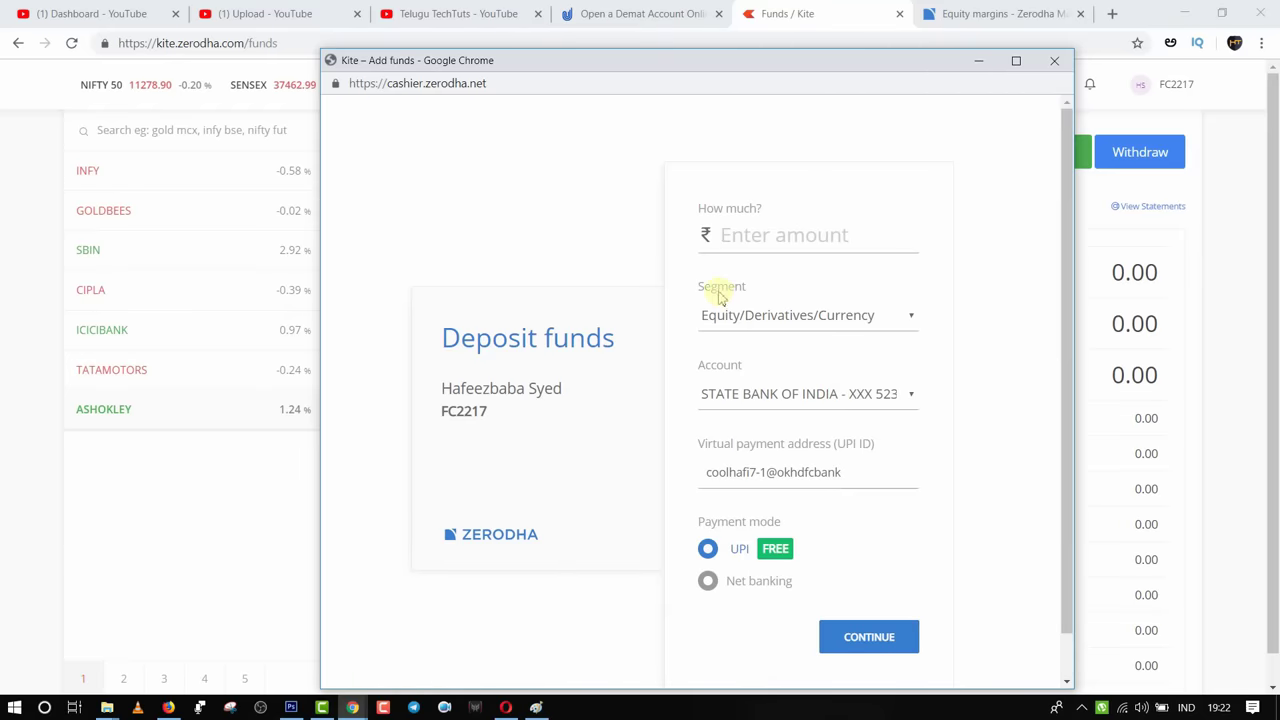
left_click(751, 316)
left_click(752, 318)
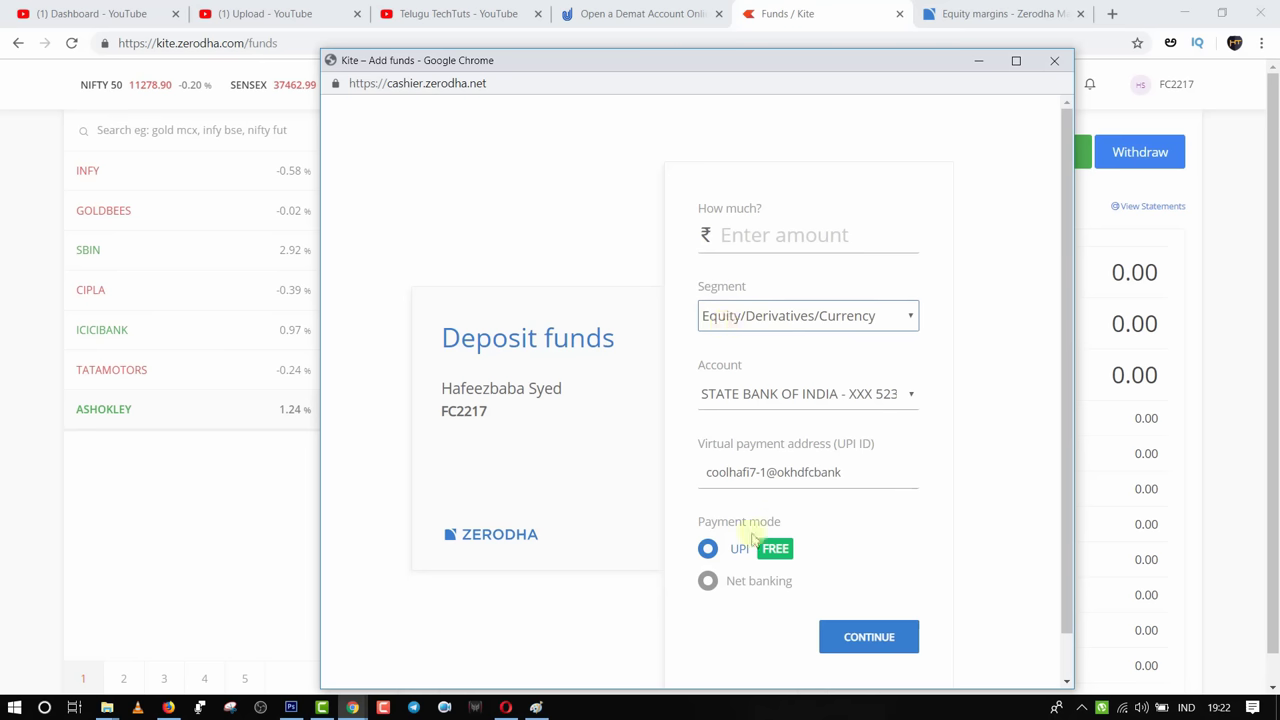
left_click(710, 556)
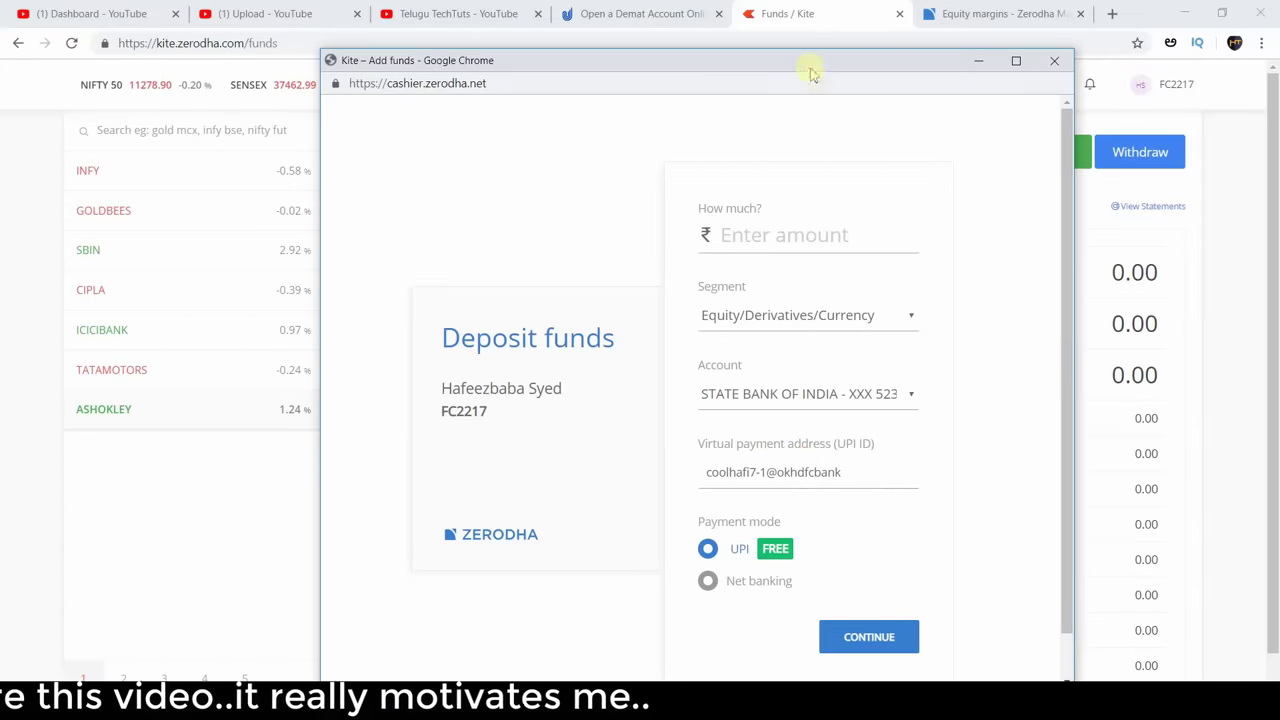
- Leave the deposit form and check the available equity margin on the Funds page
left_click_drag(812, 74, 734, 409)
left_click(717, 291)
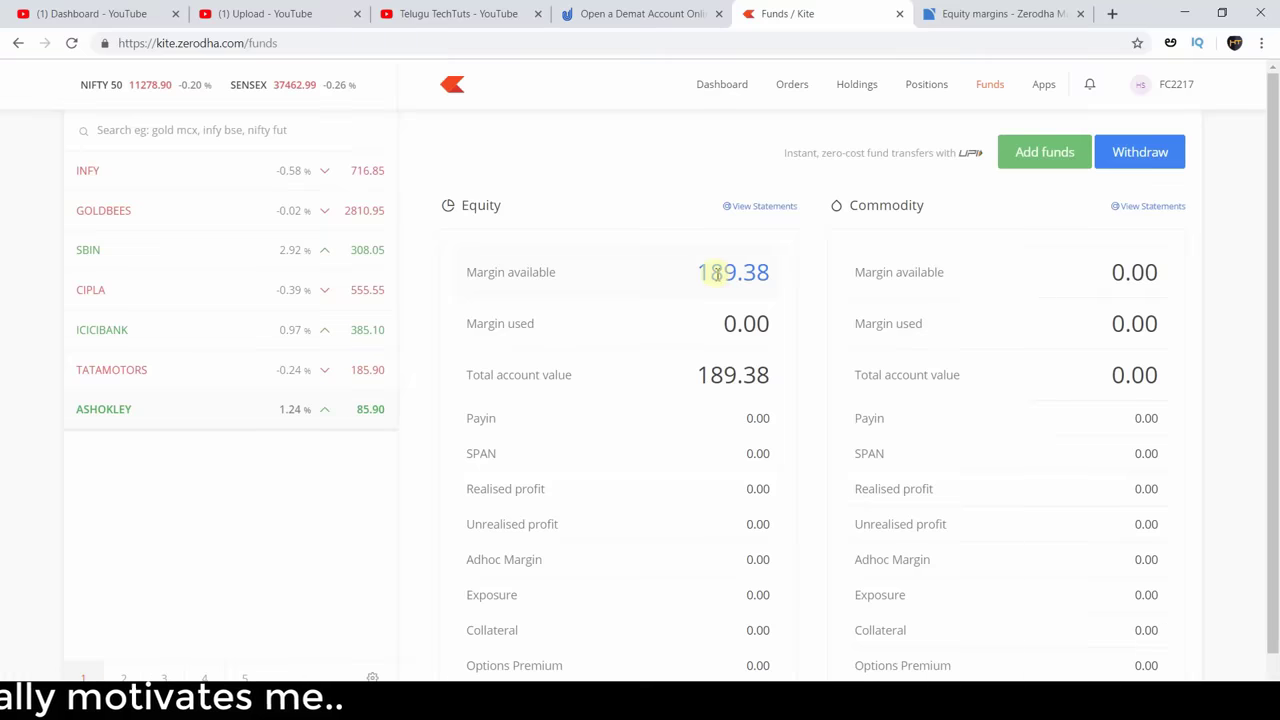
left_click_drag(700, 271, 766, 277)
left_click(740, 302)
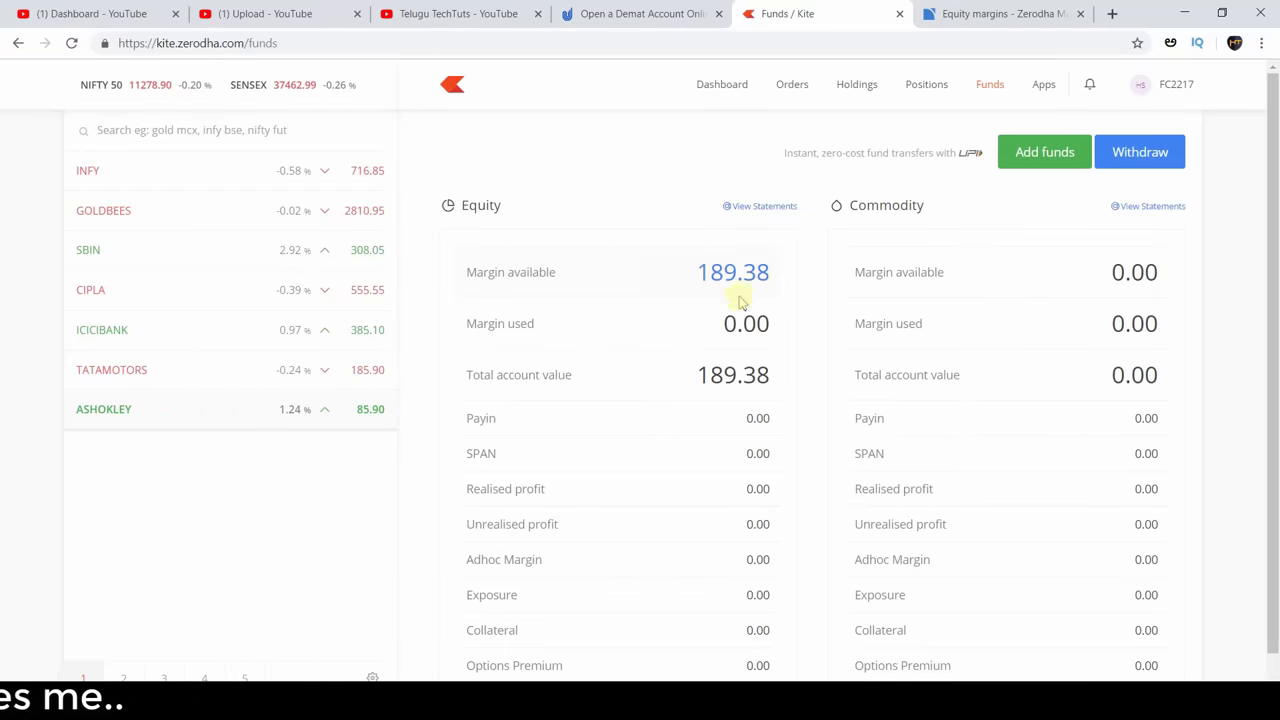
left_click(704, 281)
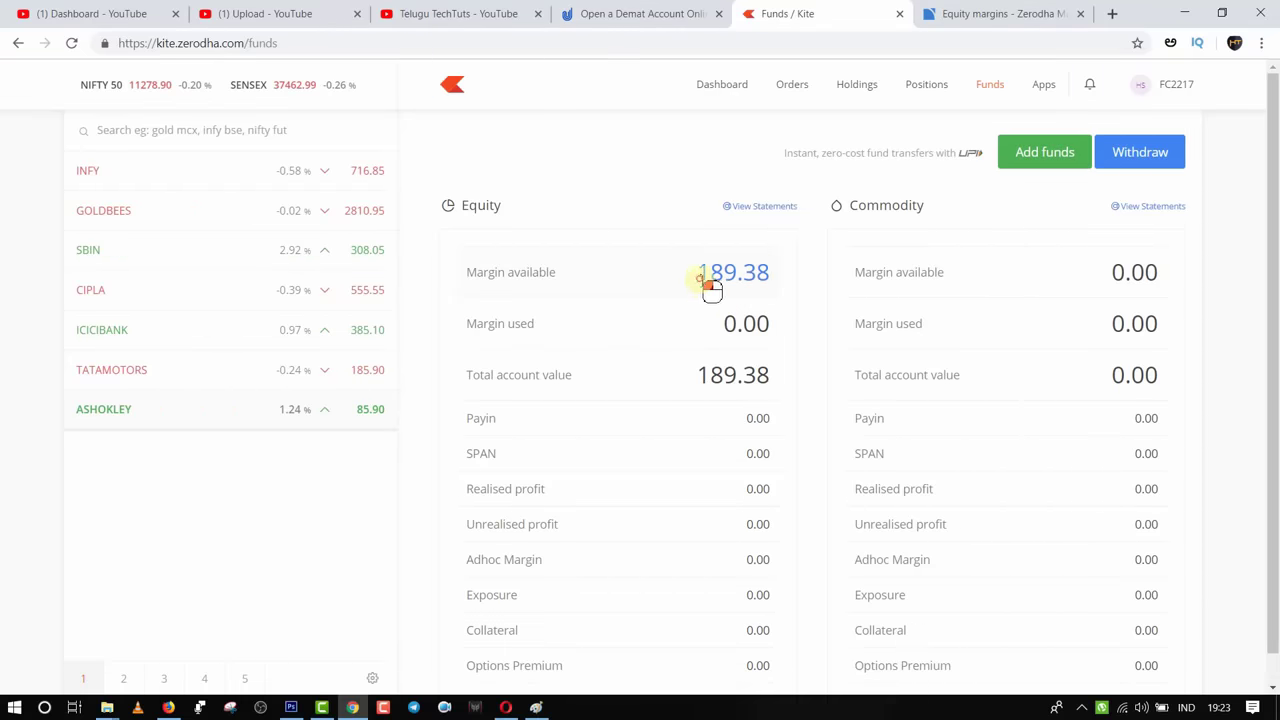
left_click_drag(711, 290, 789, 289)
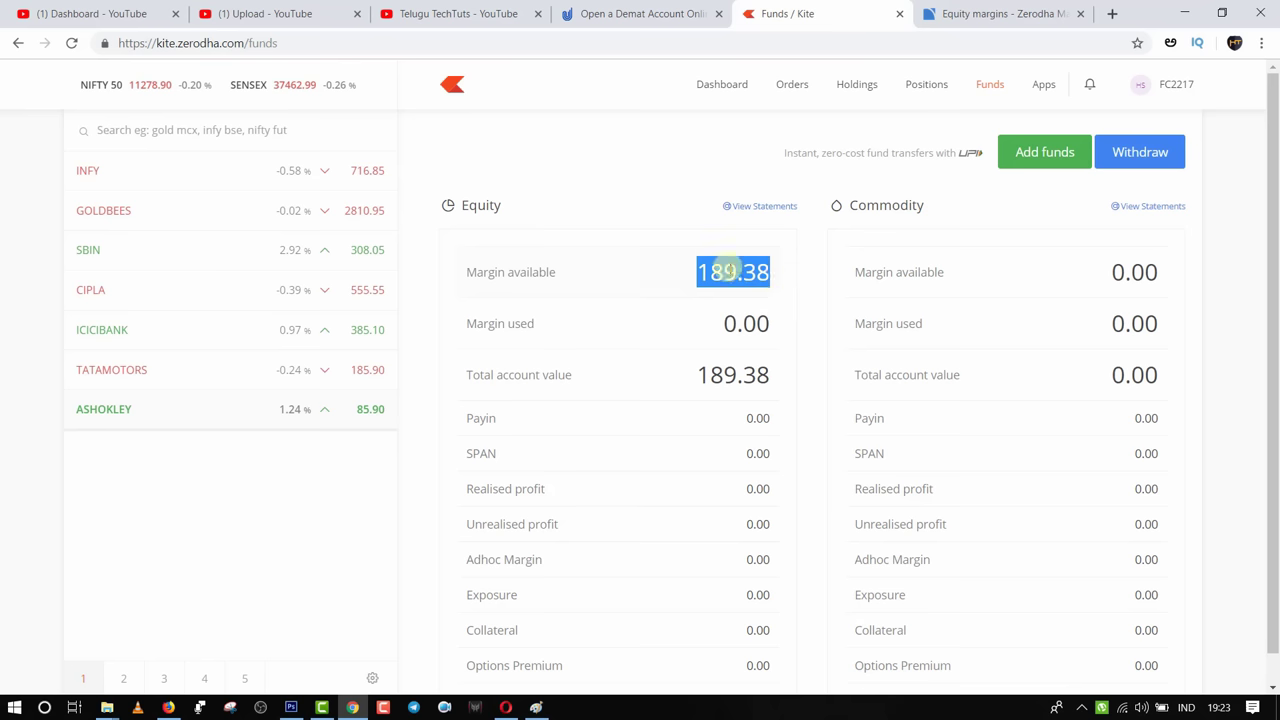
- Reopen the deposit form to review the UPI payment mode and its virtual payment address, and close the form
left_click(1008, 176)
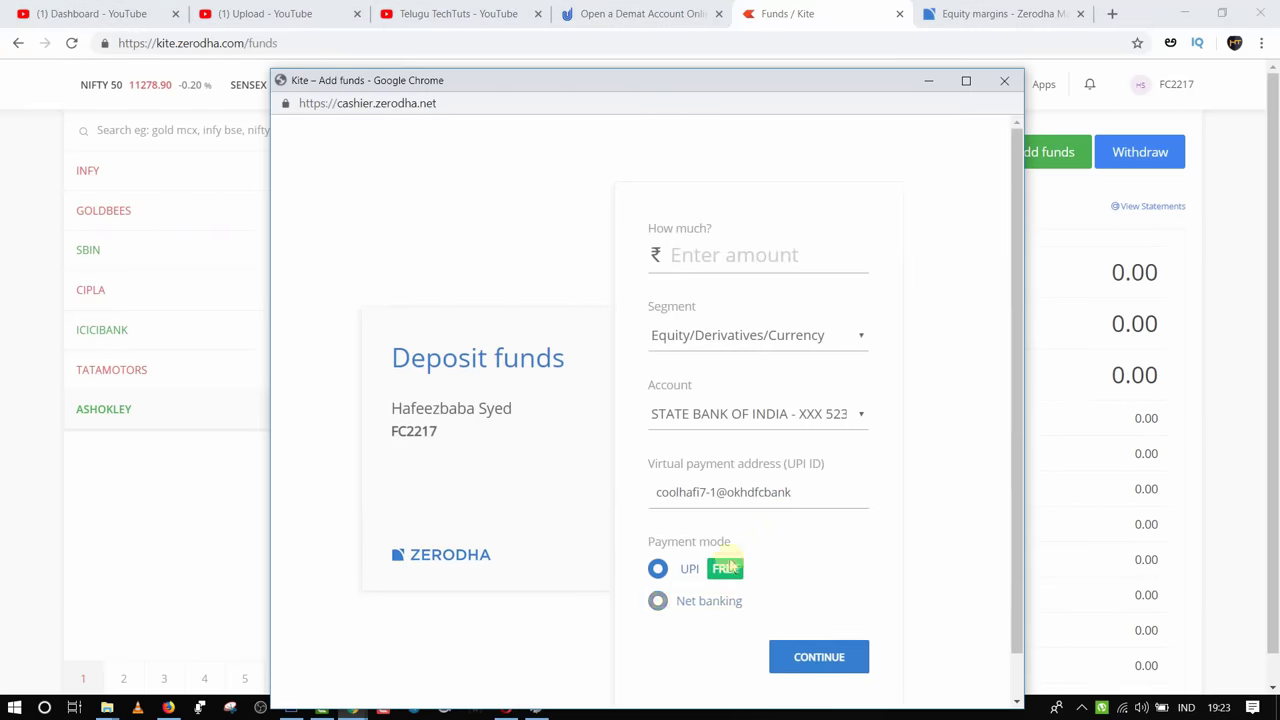
left_click(657, 570)
left_click(658, 570)
left_click_drag(808, 494, 693, 492)
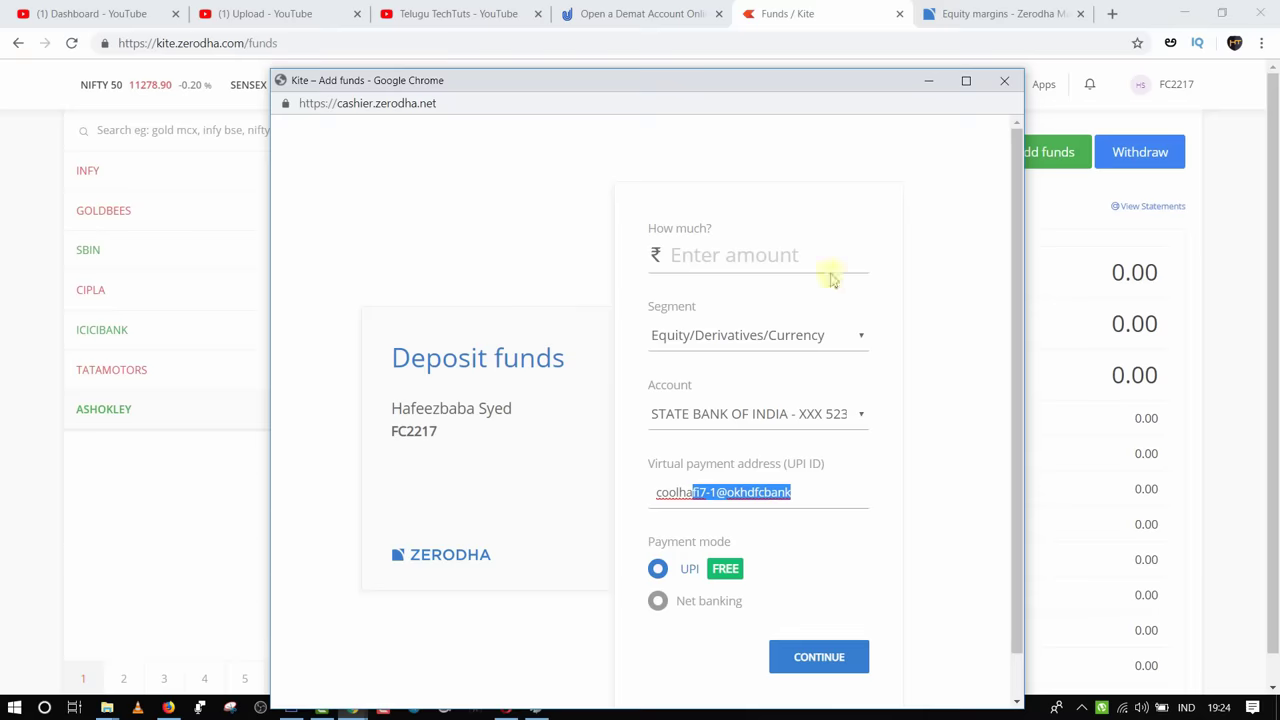
left_click(1004, 80)
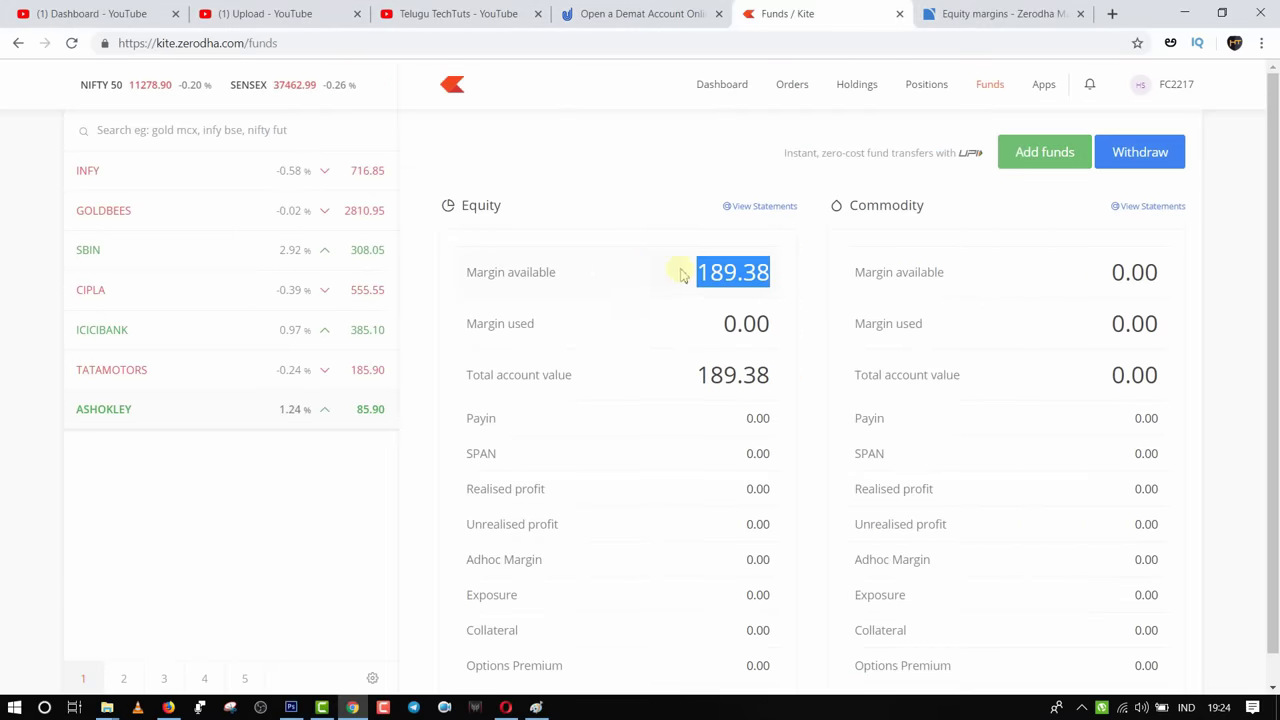
- Highlight the margin available amount in the Equity section
left_click_drag(699, 272, 781, 287)
left_click(733, 285)
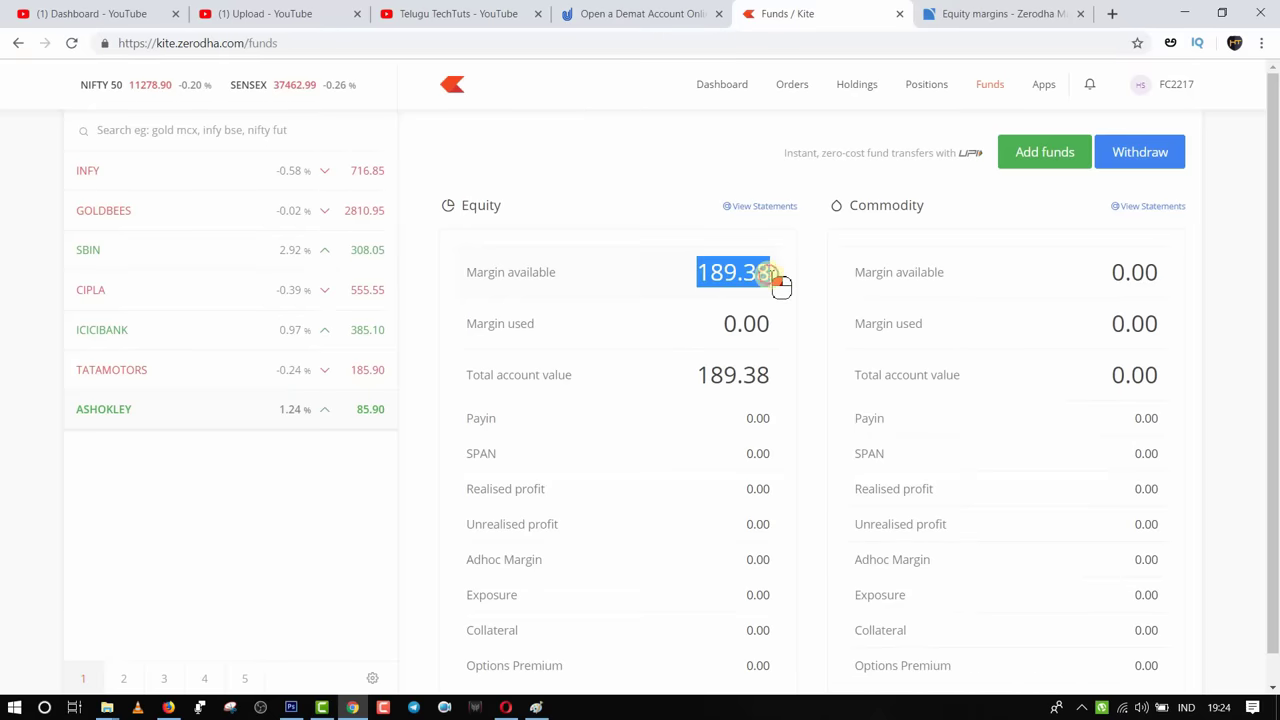
left_click_drag(703, 277, 771, 289)
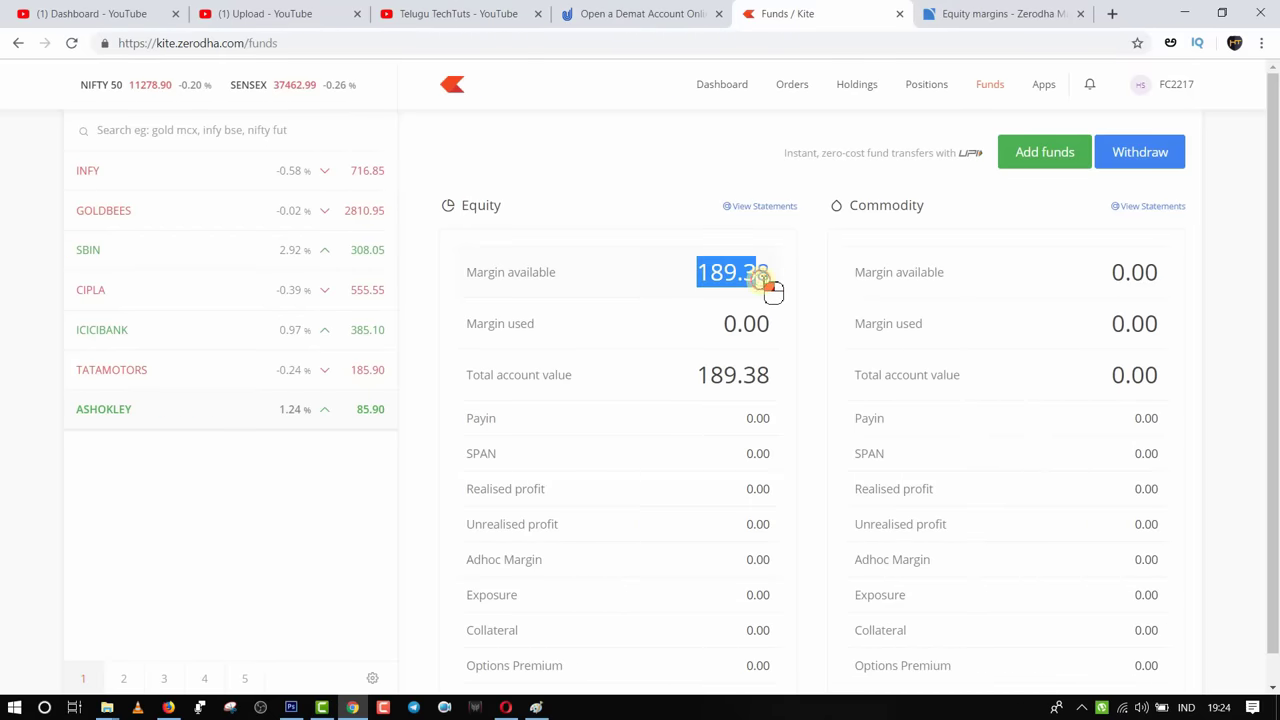
- Start a ₹200 deposit with Net banking as the payment mode and continue to the bank's login page
left_click(1038, 165)
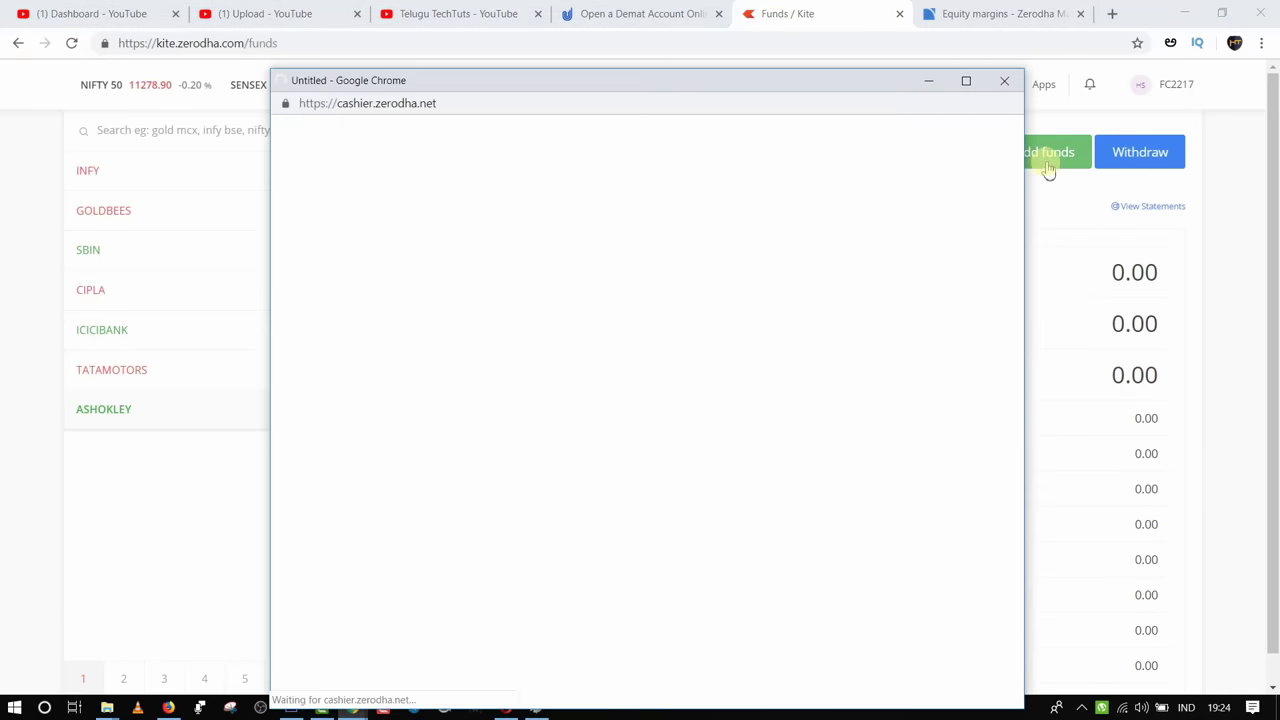
left_click(657, 603)
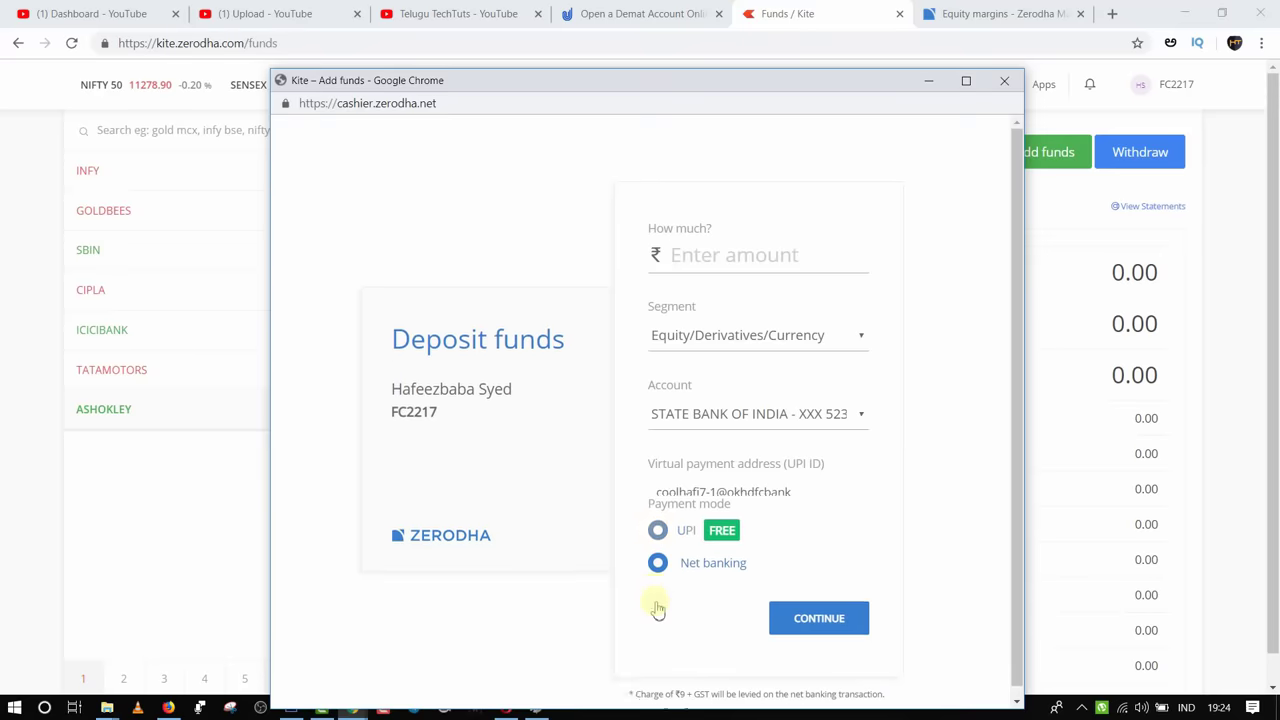
left_click(734, 262)
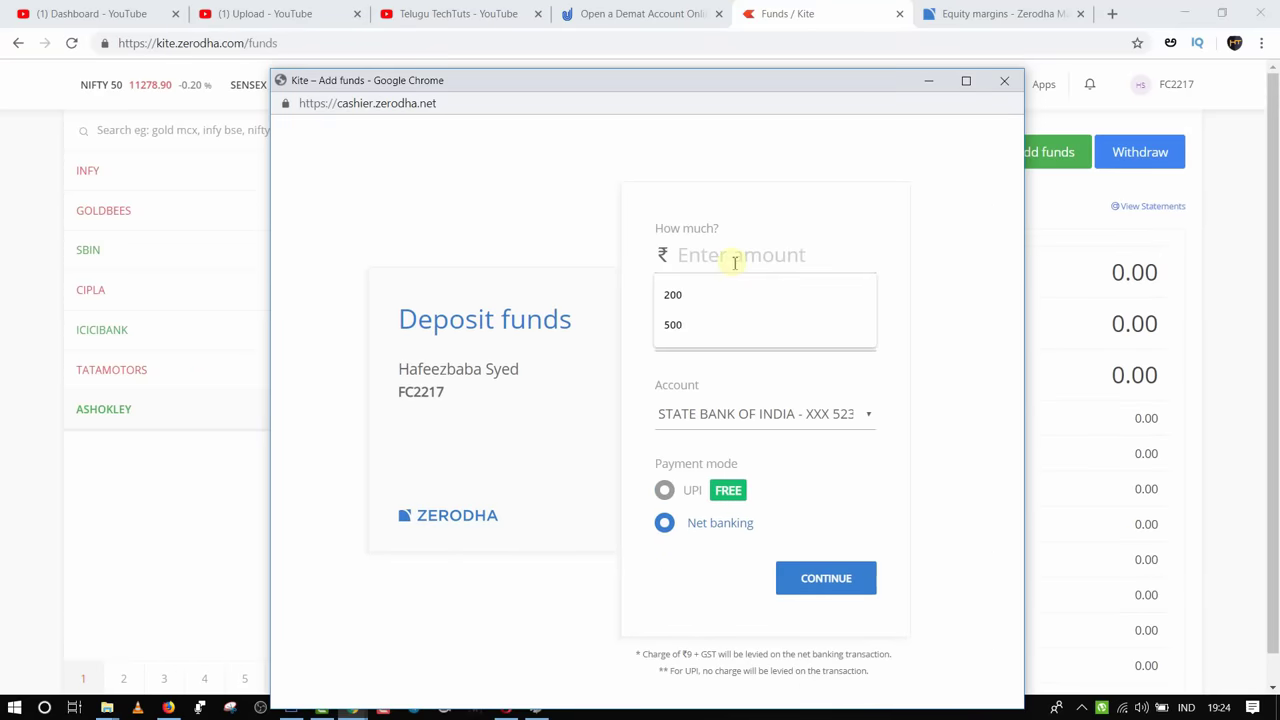
left_click(673, 300)
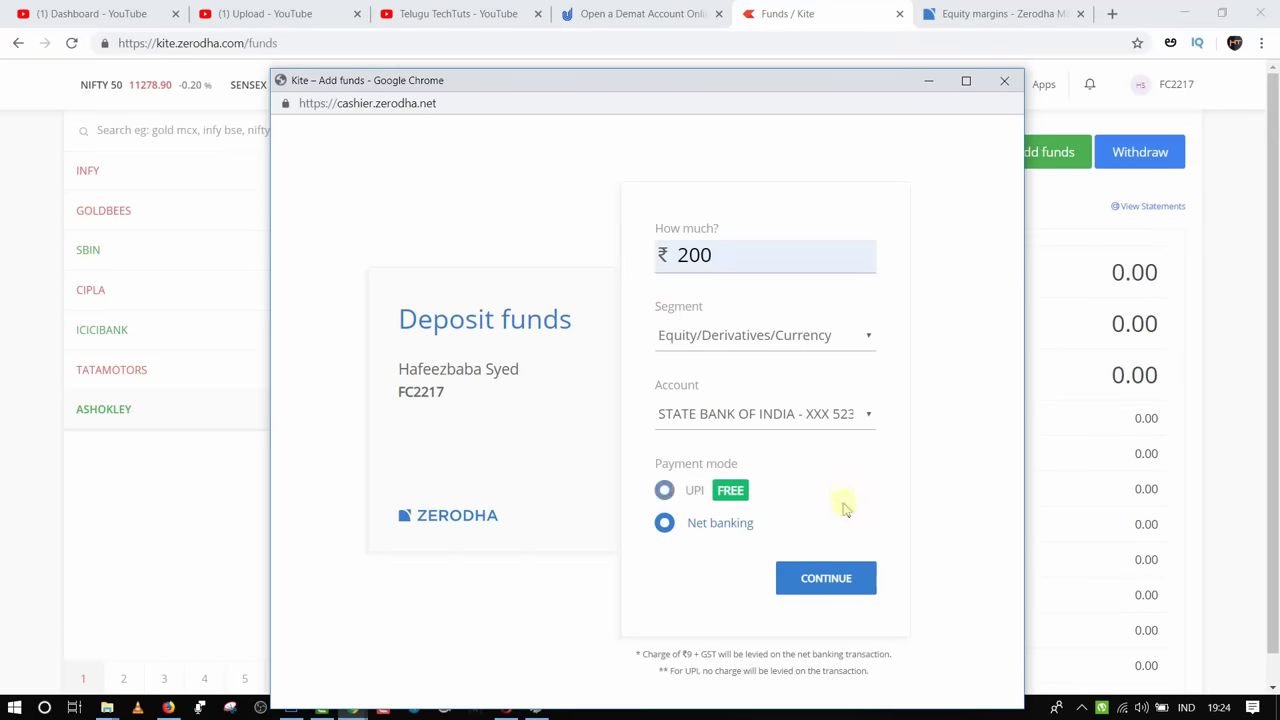
left_click(823, 579)
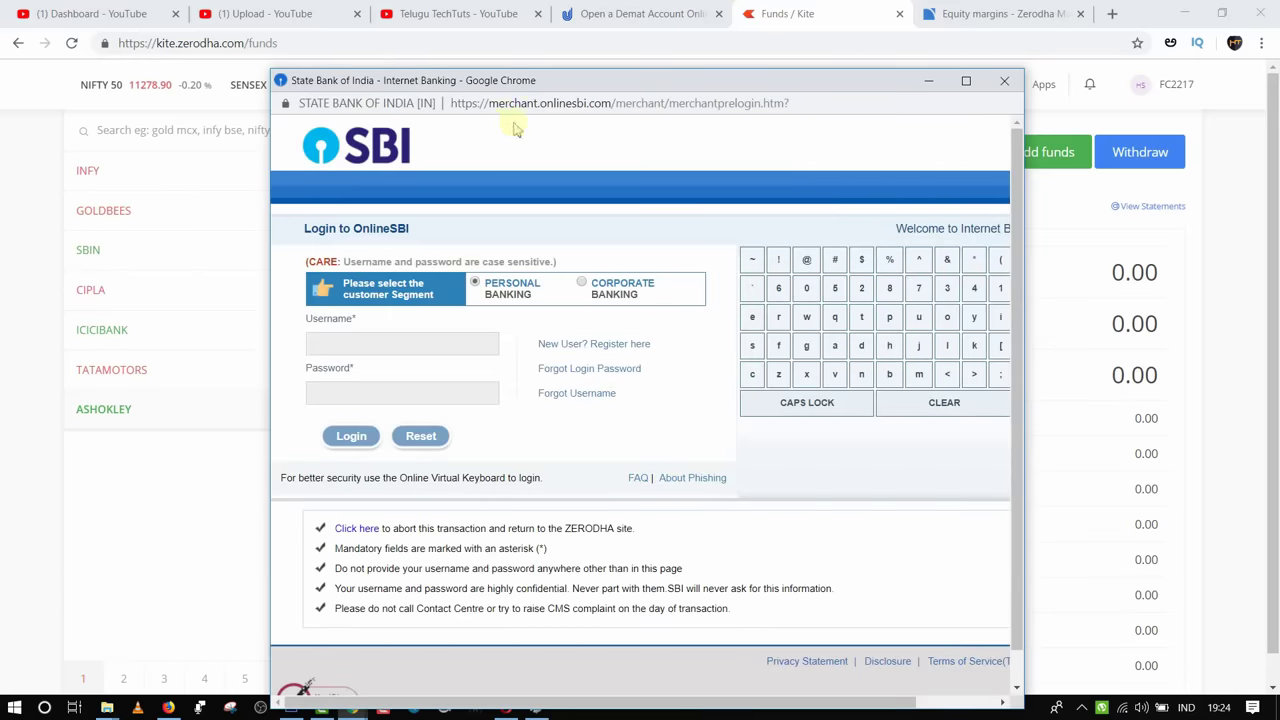
- Close the bank's login window and recheck the available equity margin
left_click(366, 346)
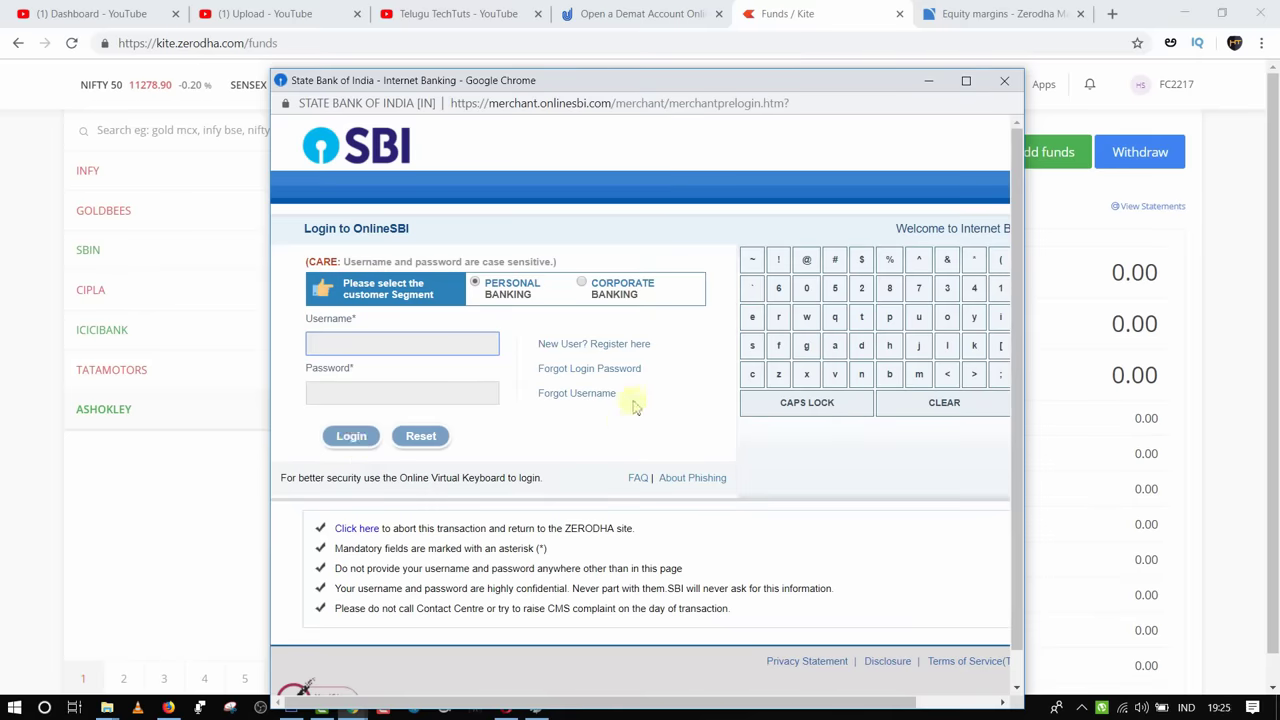
left_click(1020, 90)
left_click_drag(698, 272, 780, 280)
left_click(760, 275)
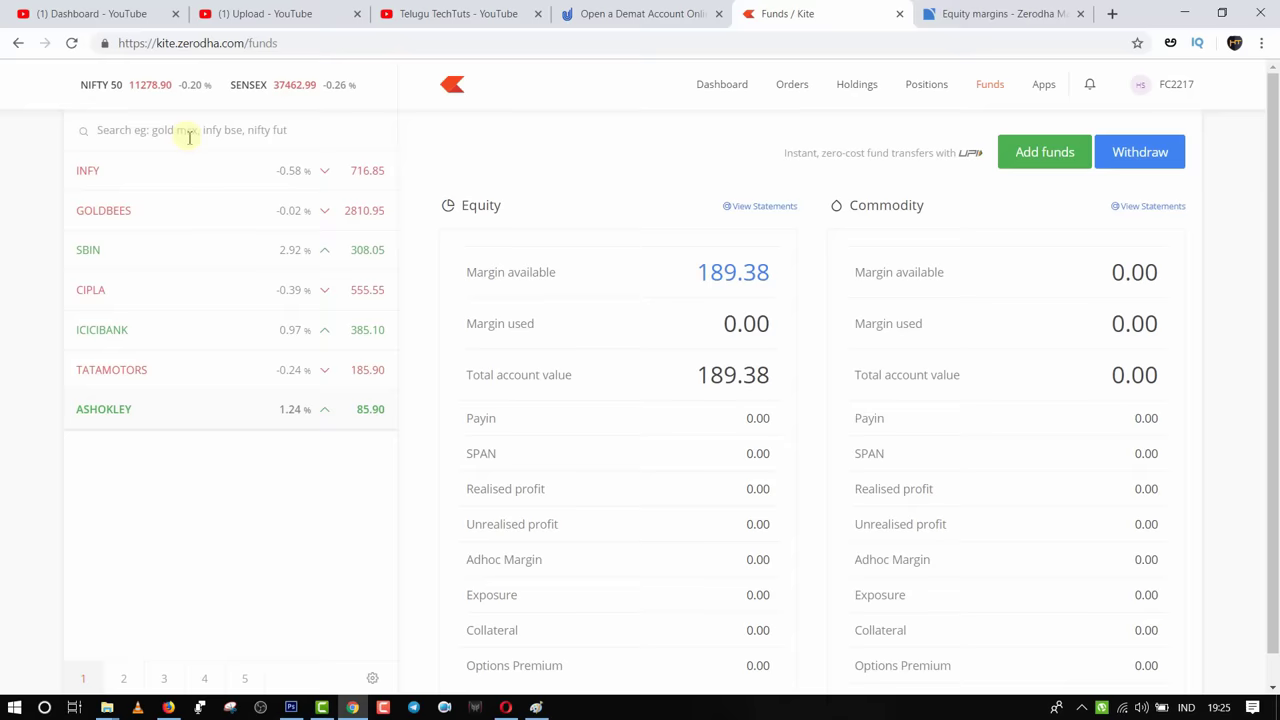
- Search the instruments for "asho", try to add the NSE listing of ASHOKLEY to the marketwatch, and dismiss the notification
type("asho")
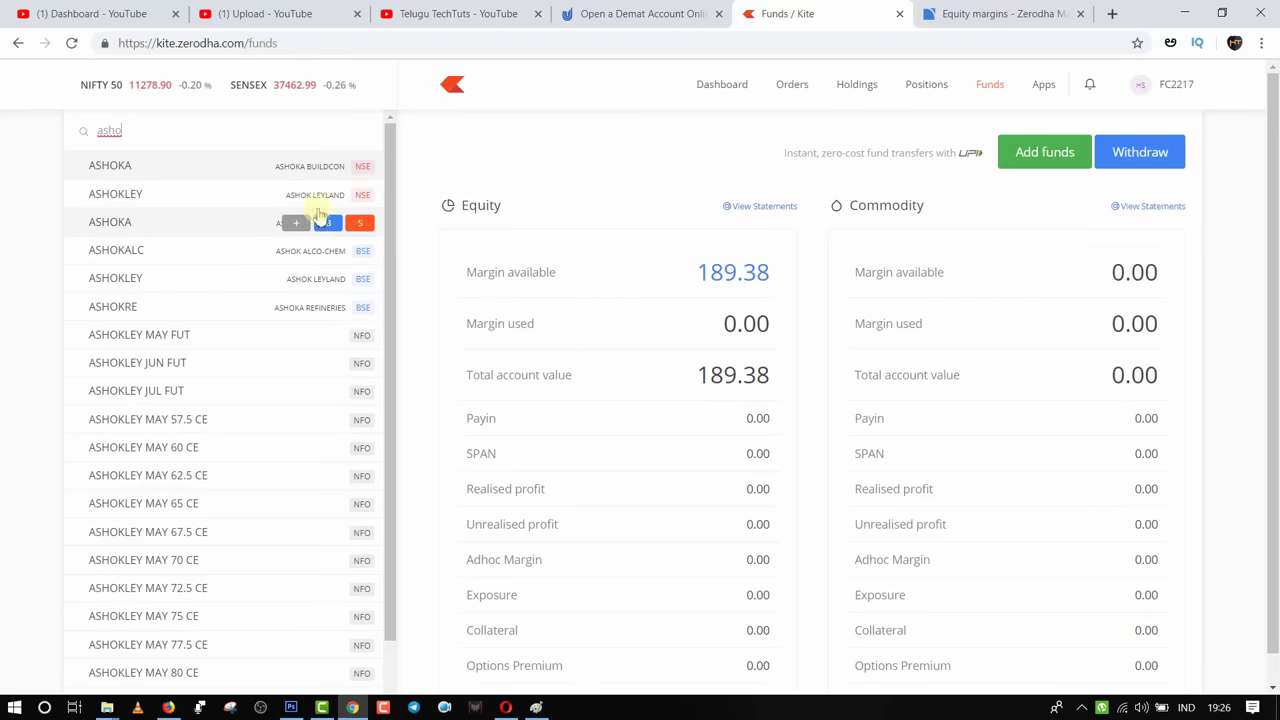
left_click(130, 200)
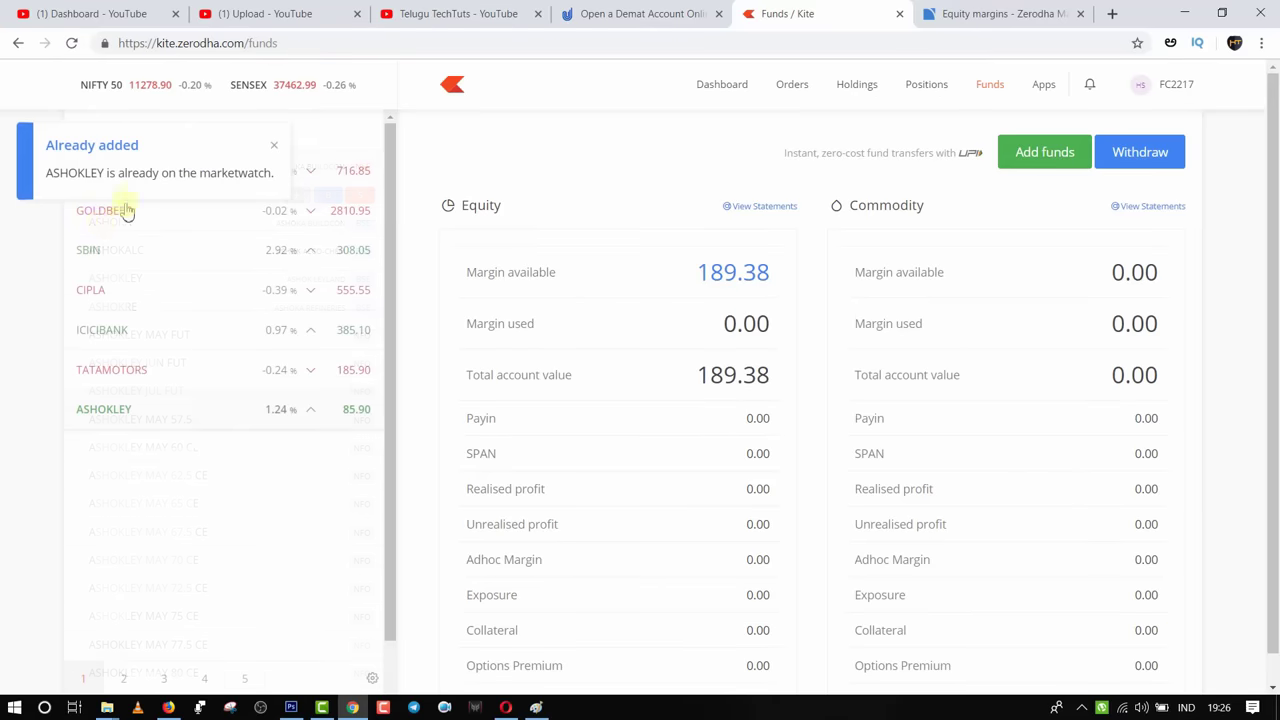
left_click(276, 141)
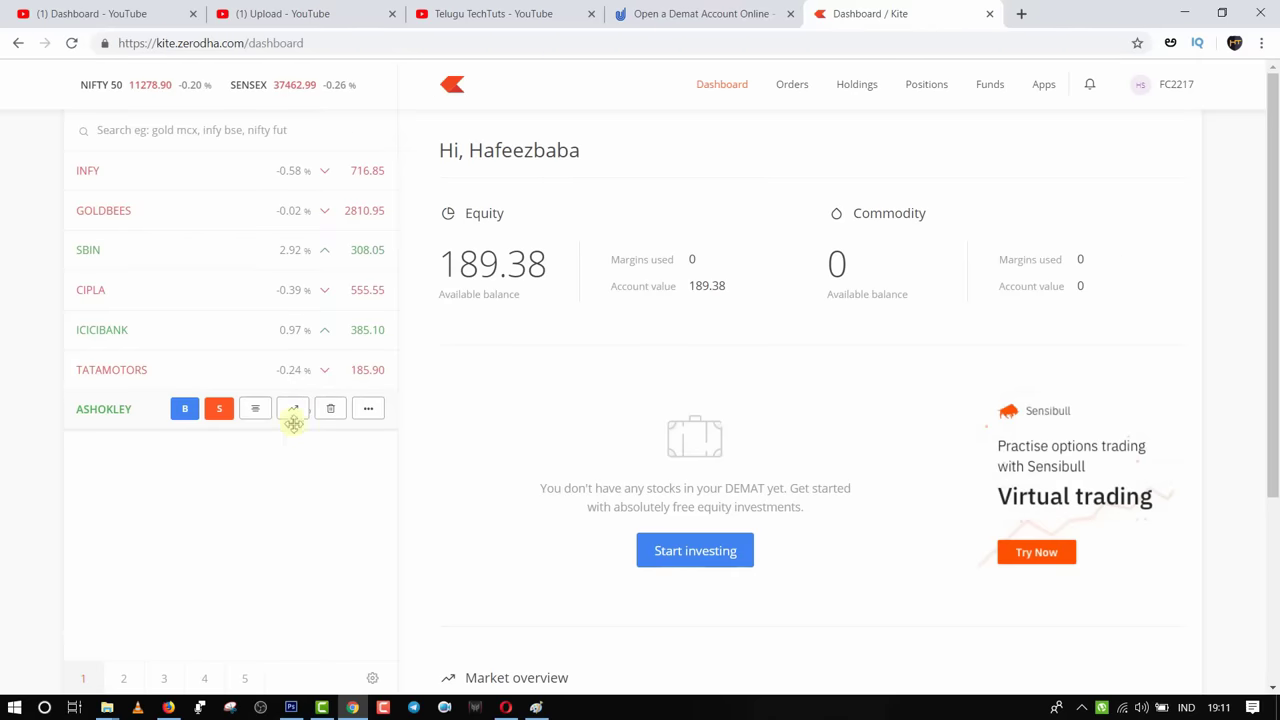
- Review the additional options available for ASHOKLEY in the marketwatch
left_click(366, 414)
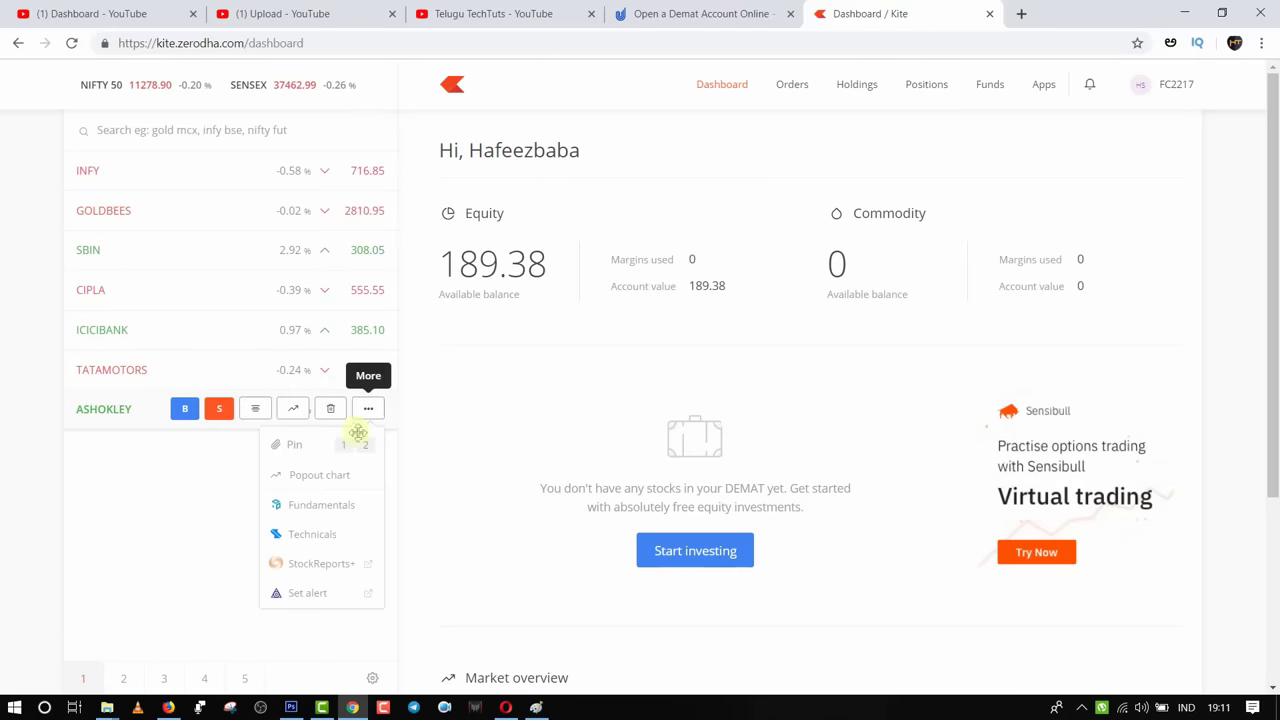
mouse_move(366, 420)
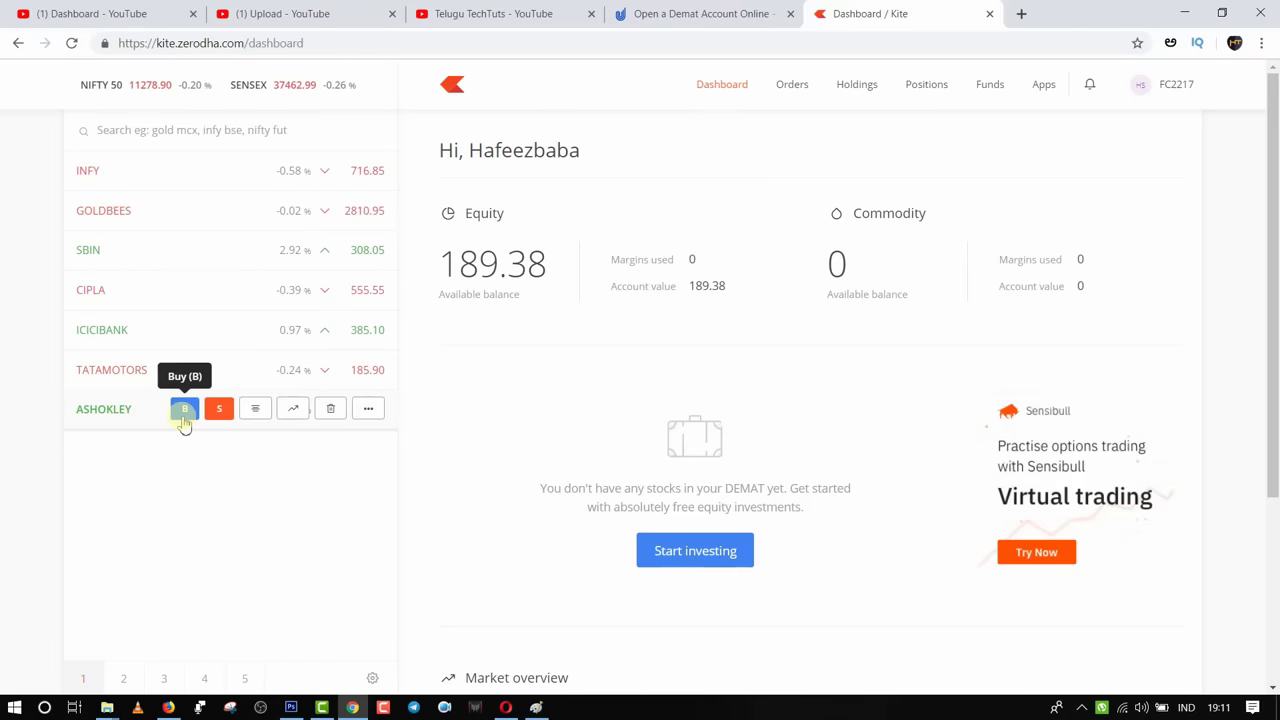
- Open a buy order for ASHOKLEY with the CNC product type and reveal its additional order options
left_click(184, 410)
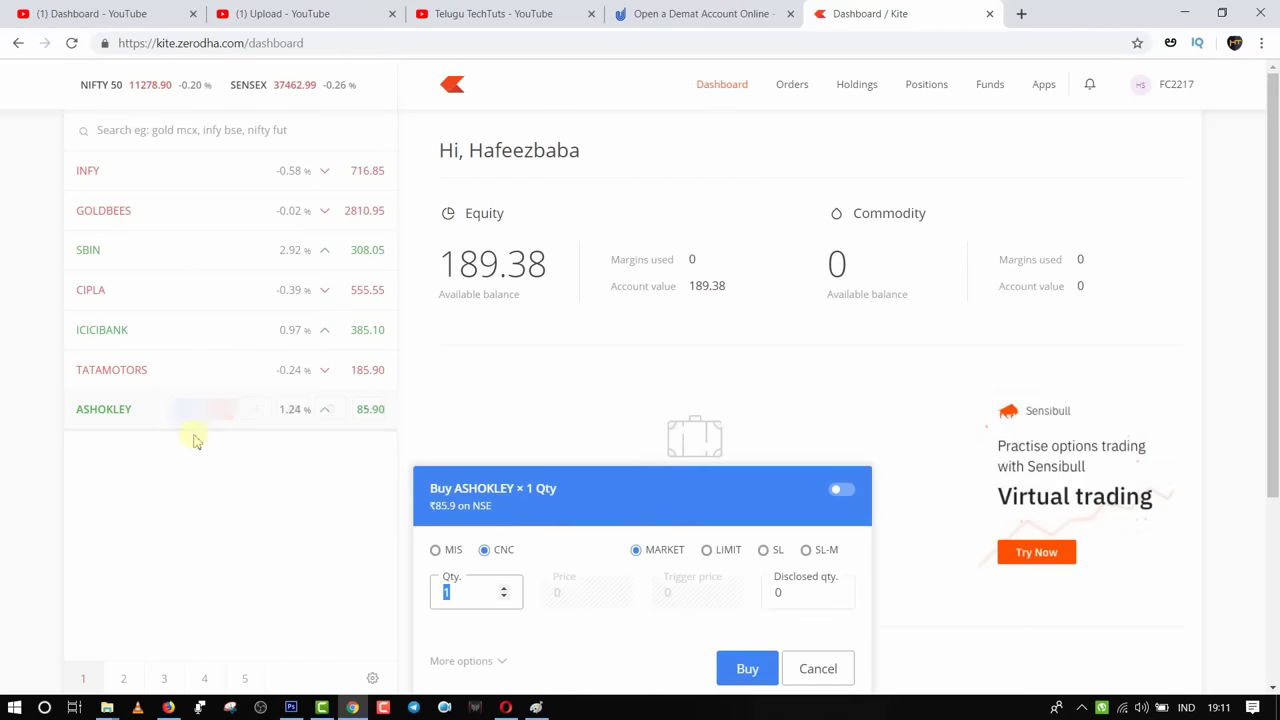
scroll(560, 568, "down", 1)
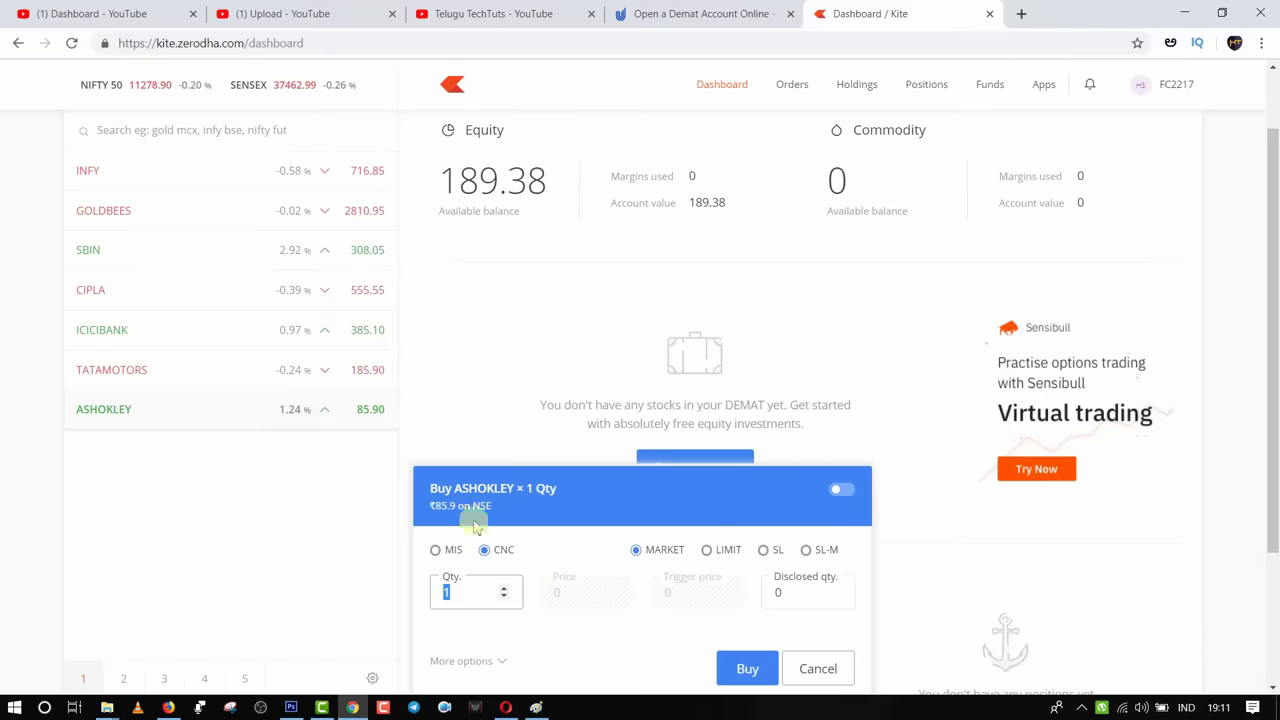
left_click_drag(552, 490, 589, 257)
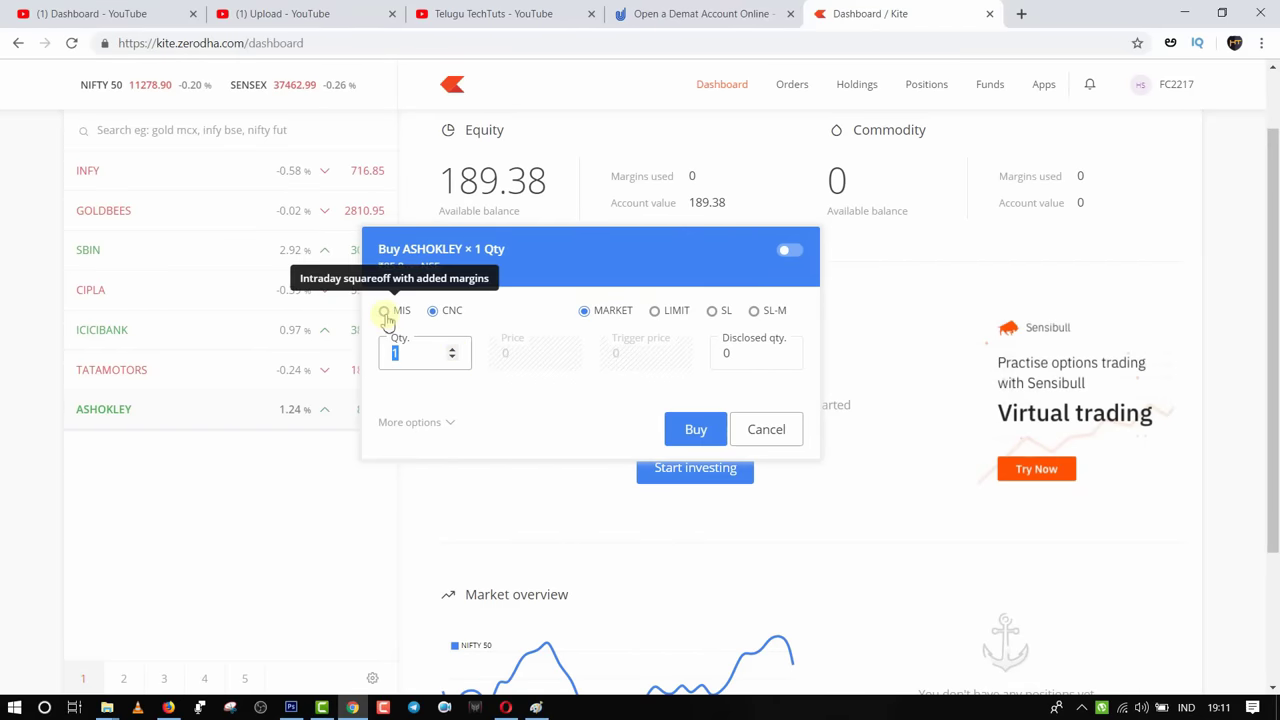
left_click(444, 316)
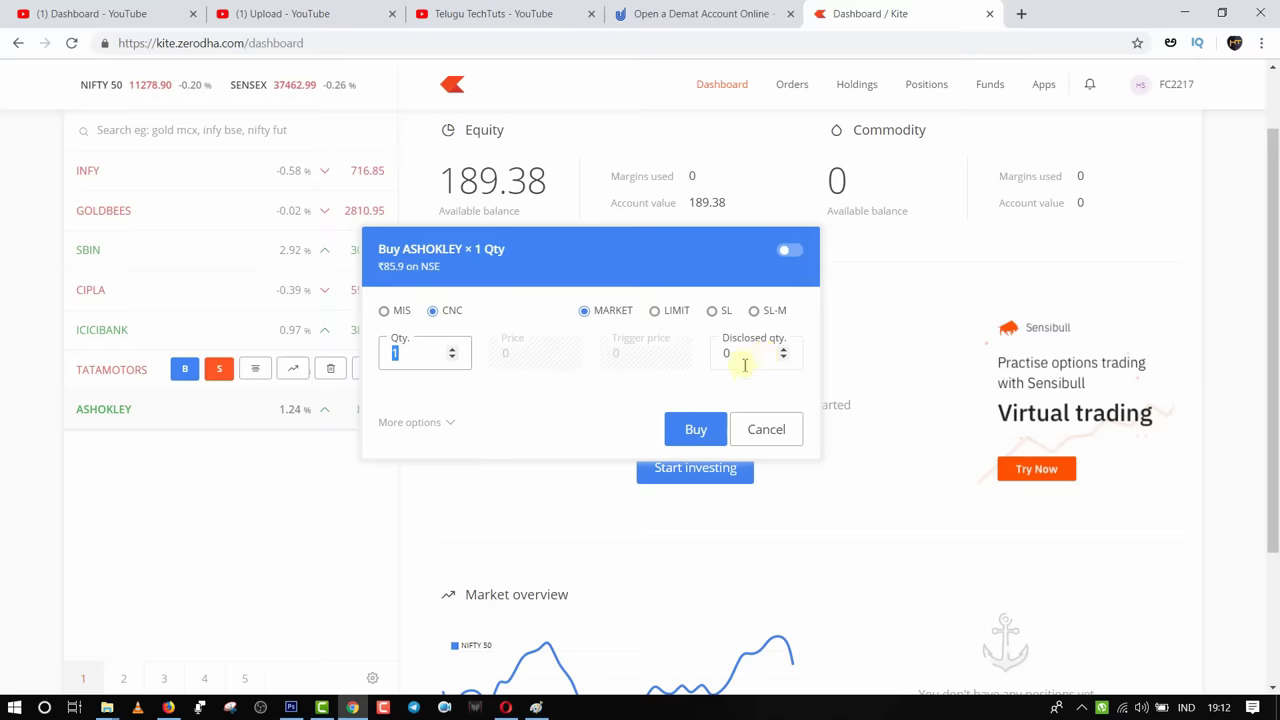
left_click(430, 423)
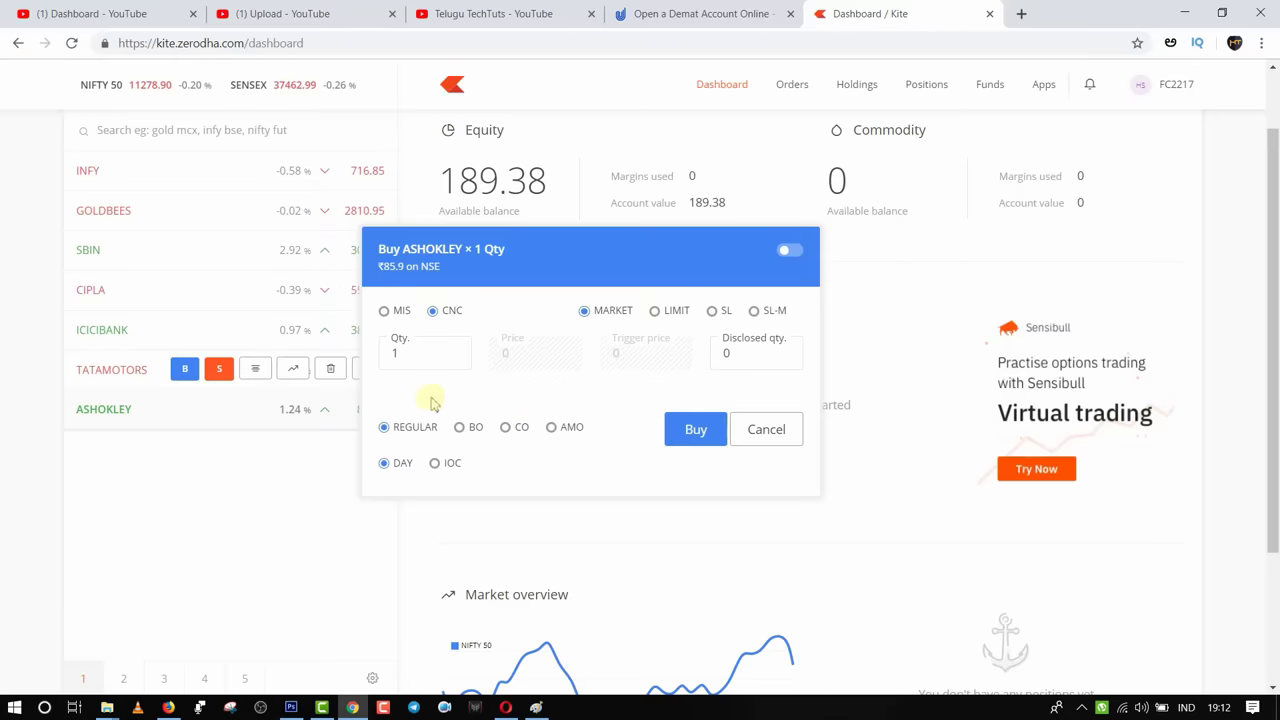
- Cancel the current ASHOKLEY buy order and open a fresh buy order for the same stock from the marketwatch
left_click(762, 429)
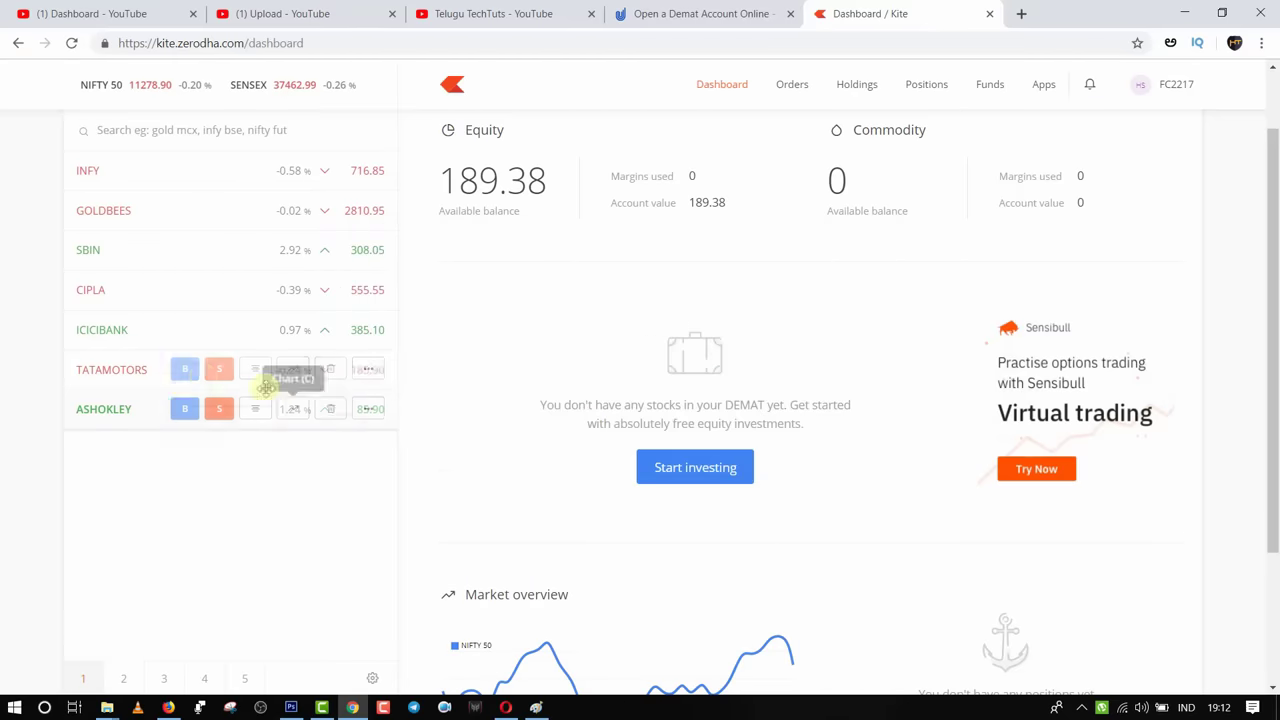
mouse_move(190, 385)
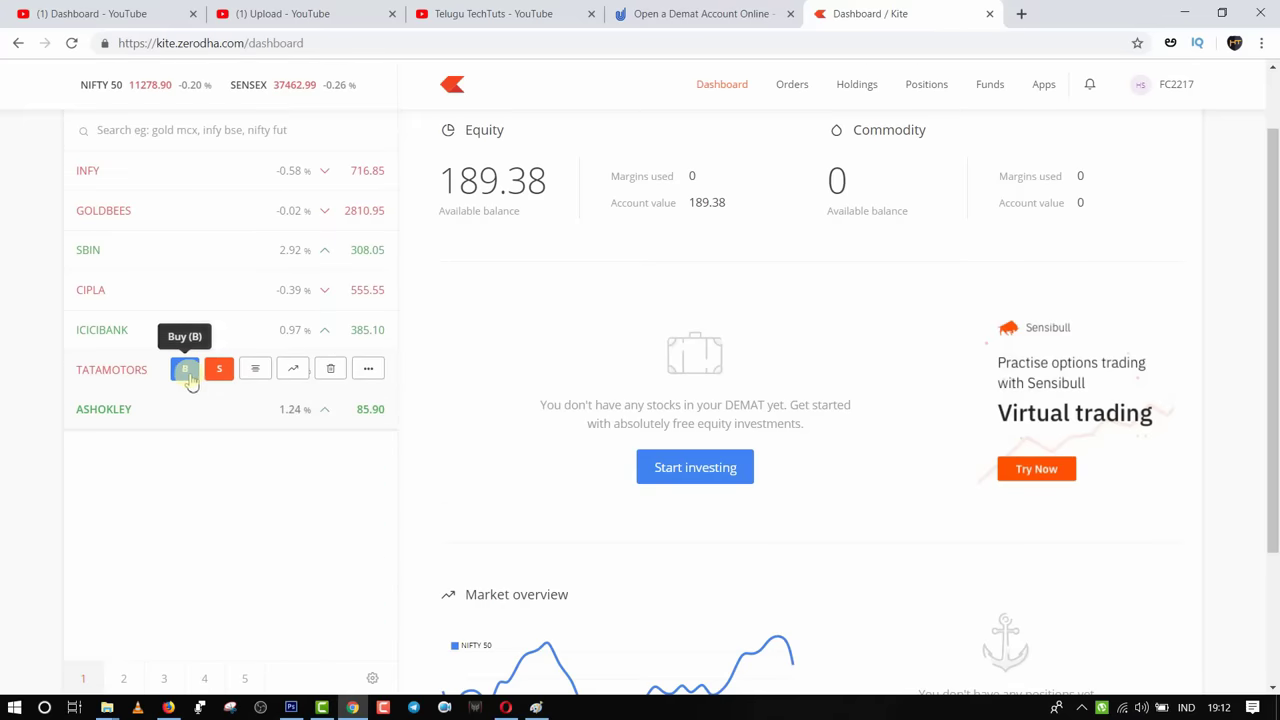
mouse_move(190, 410)
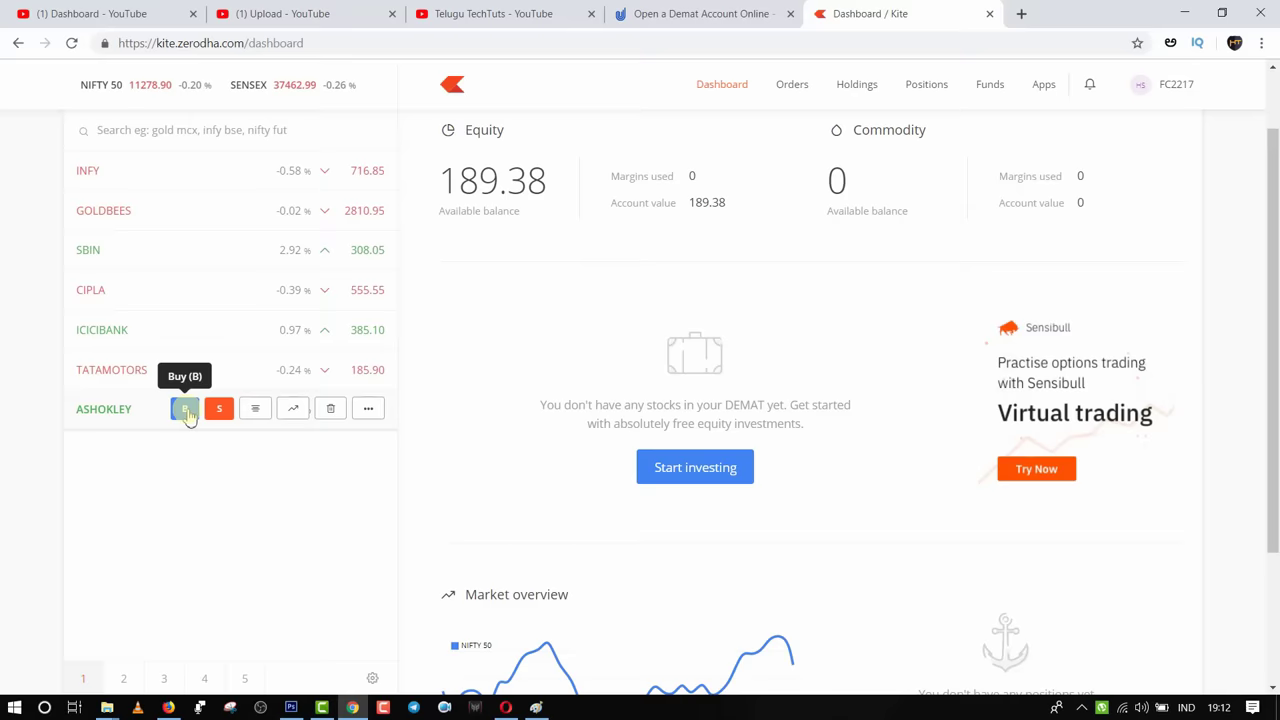
left_click(185, 410)
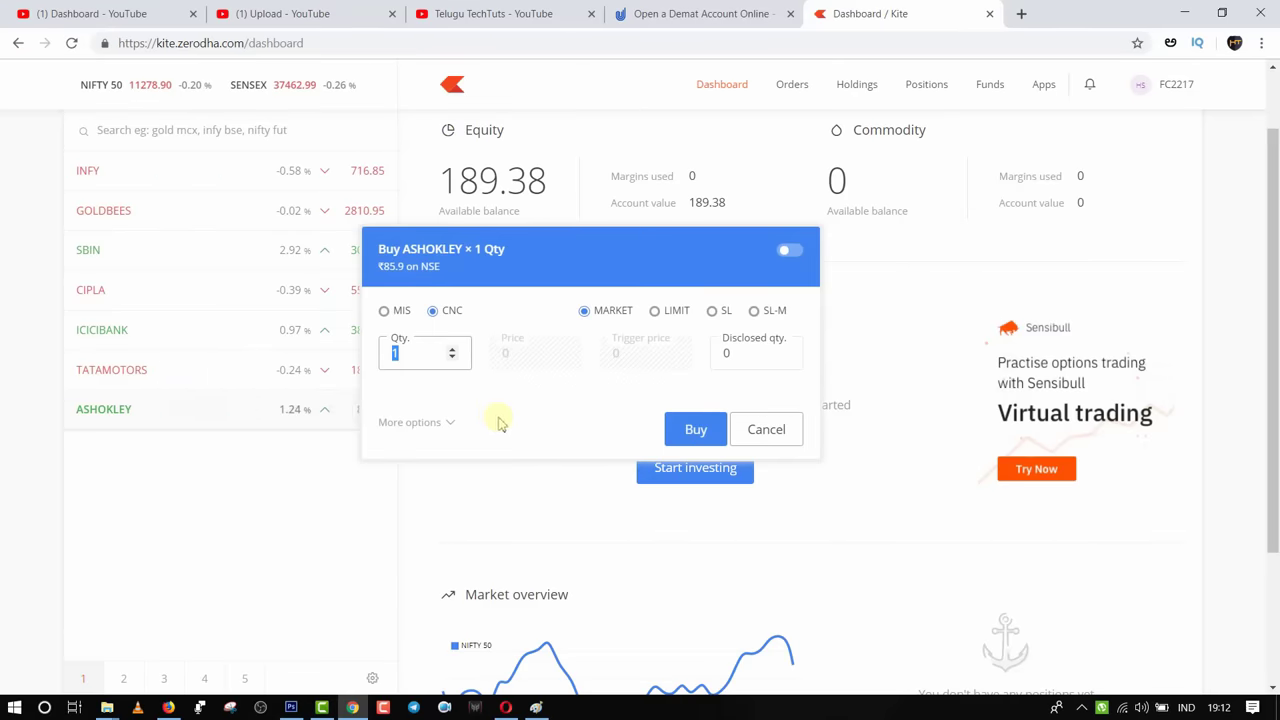
mouse_move(229, 409)
left_click(178, 460)
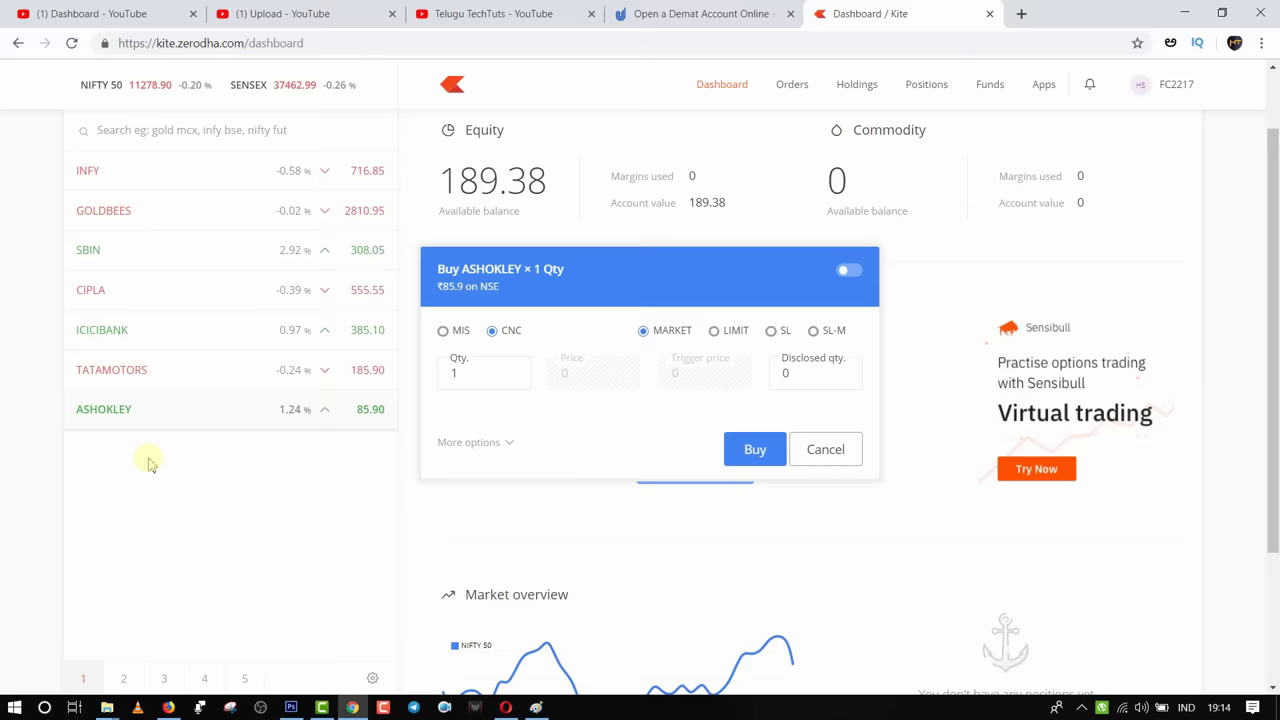
- Reposition the ASHOKLEY order window below the equity balance and set the product type to MIS
left_click_drag(529, 277, 557, 272)
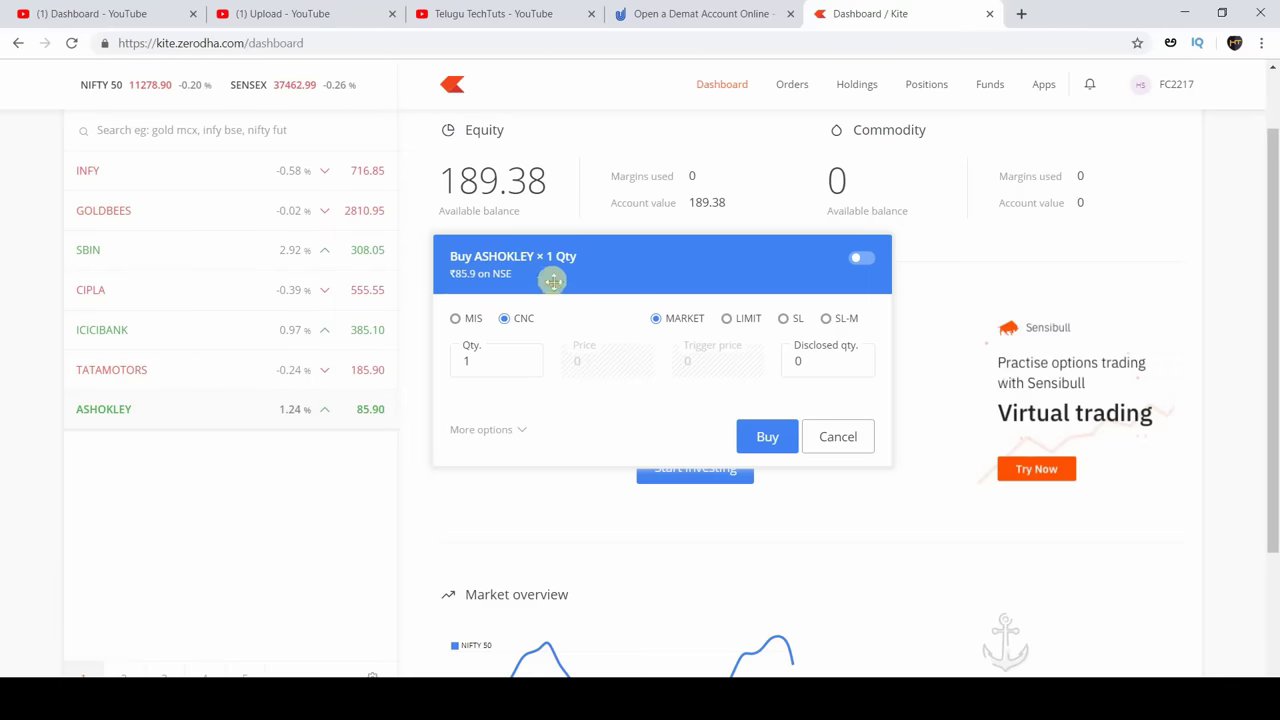
mouse_move(551, 277)
left_mouse_down()
mouse_move(589, 271)
mouse_move(545, 273)
left_mouse_up()
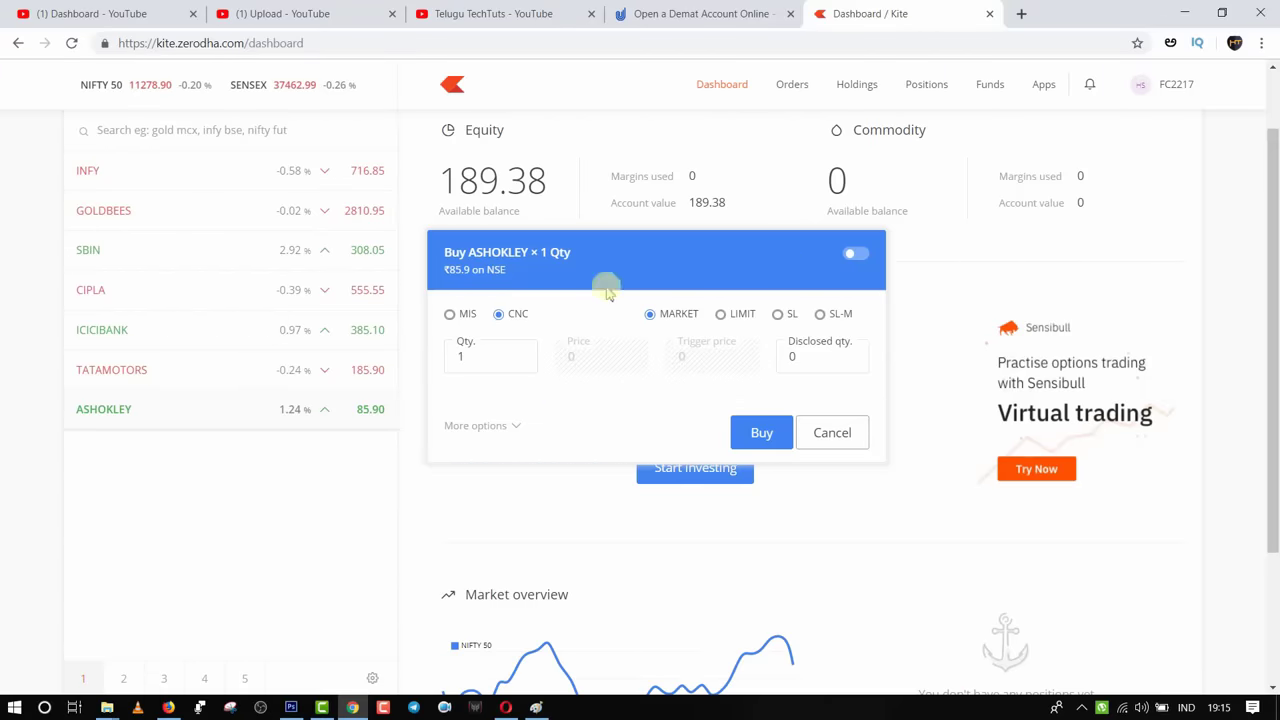
mouse_move(522, 264)
left_mouse_down()
mouse_move(556, 258)
mouse_move(548, 275)
mouse_move(530, 270)
left_mouse_up()
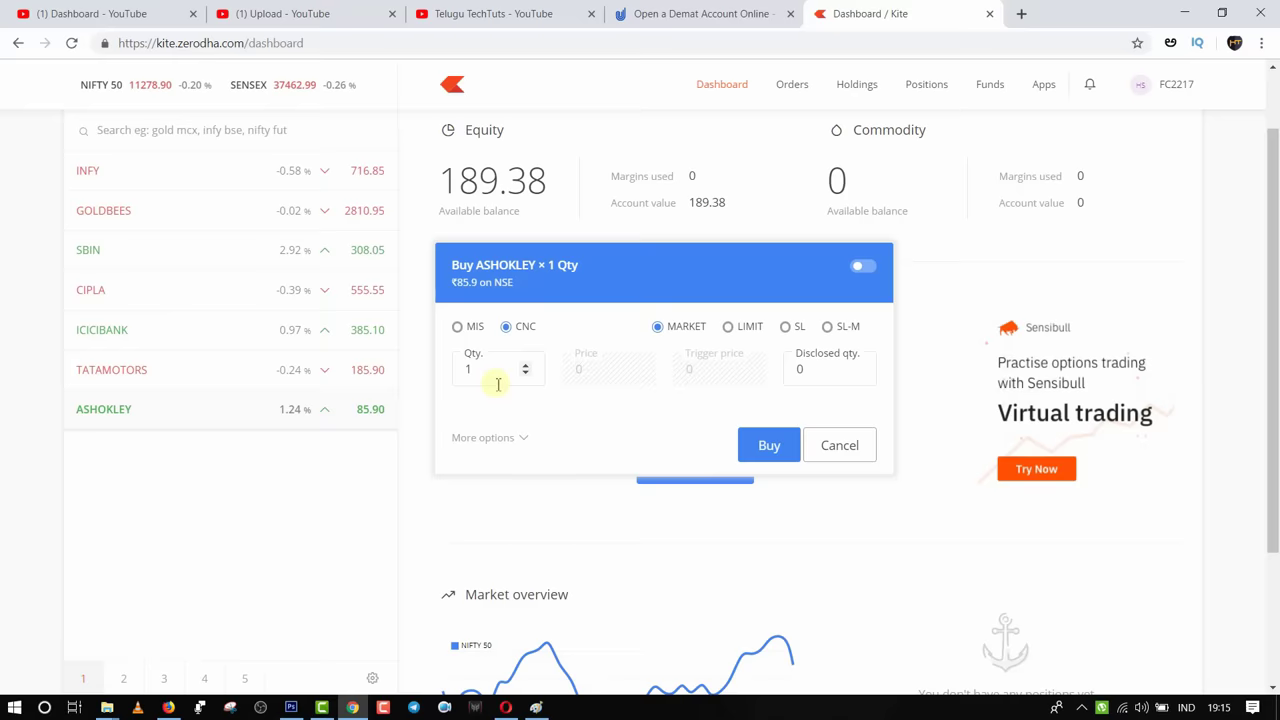
left_click(460, 330)
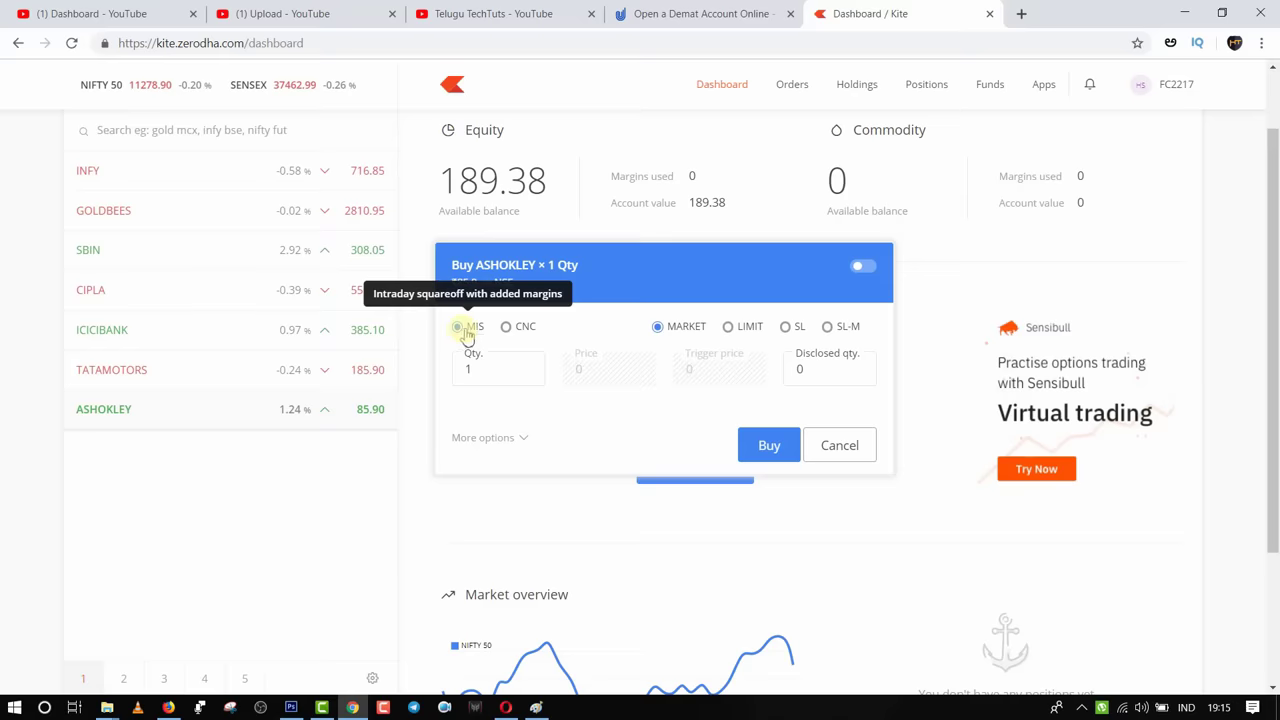
left_click(476, 330)
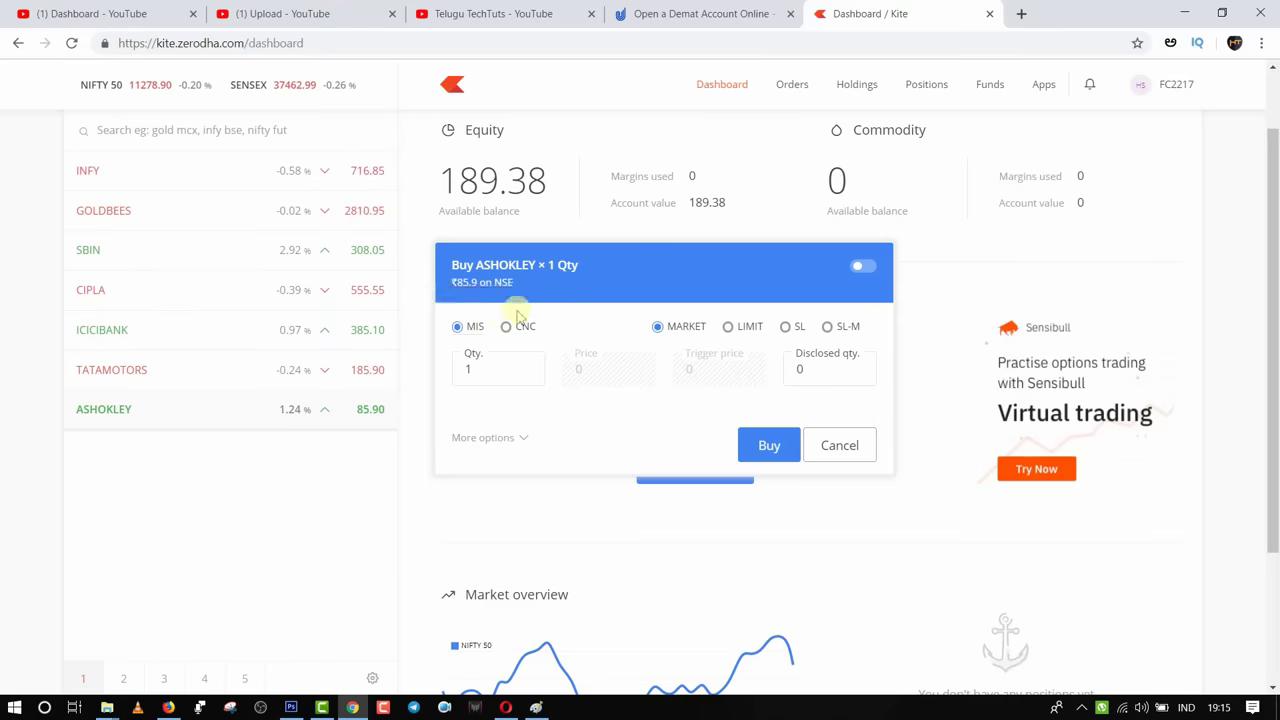
left_click(464, 330)
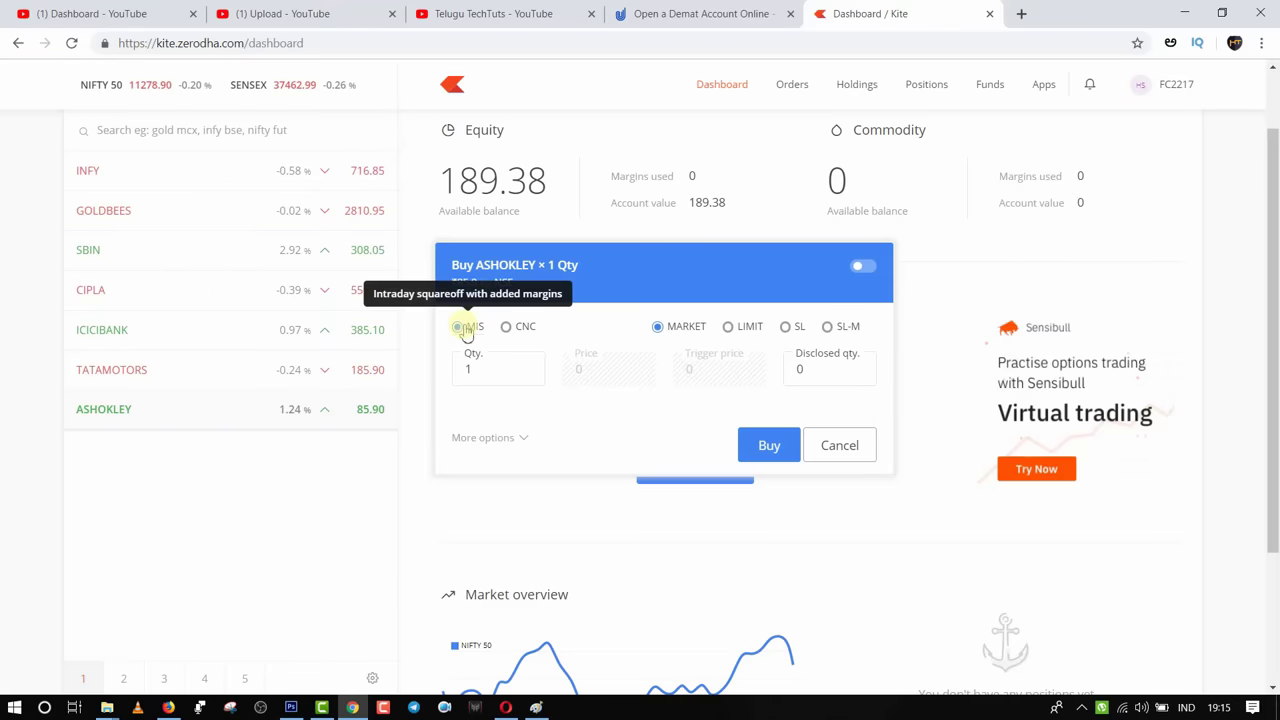
left_click(515, 333)
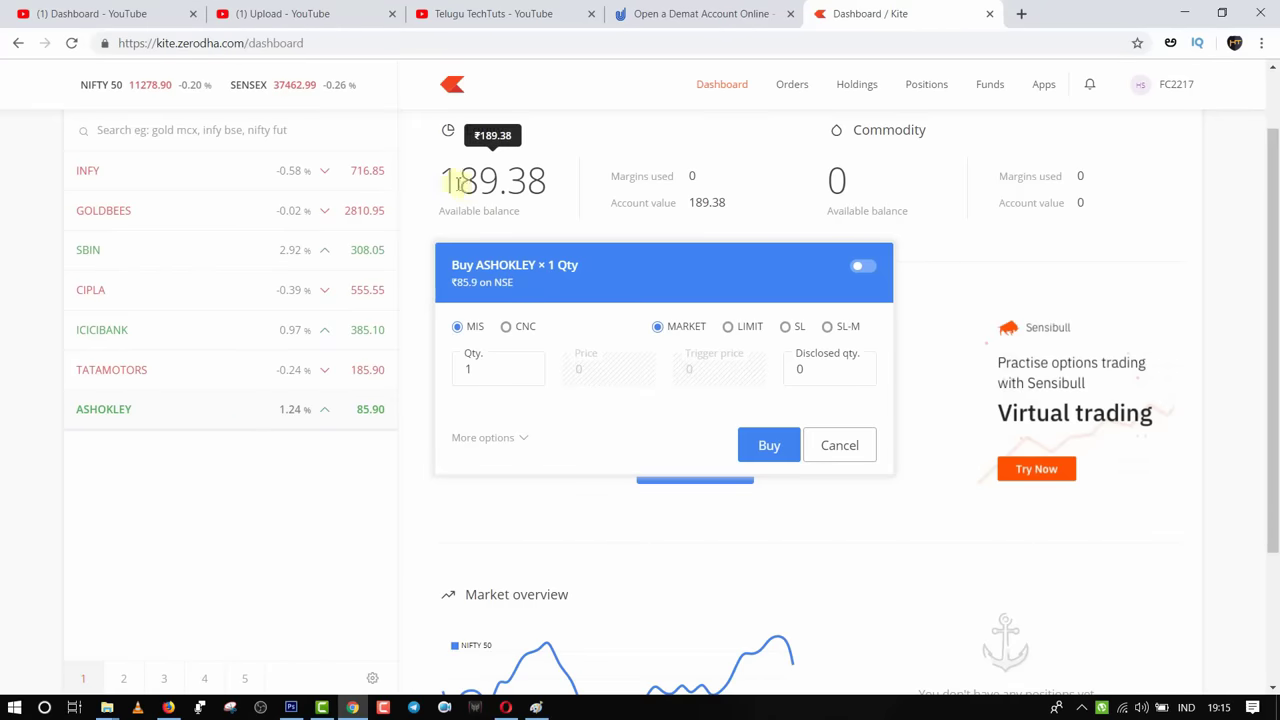
- Highlight the available equity balance and recheck the description of the MIS product type in the order
left_click_drag(457, 178, 502, 183)
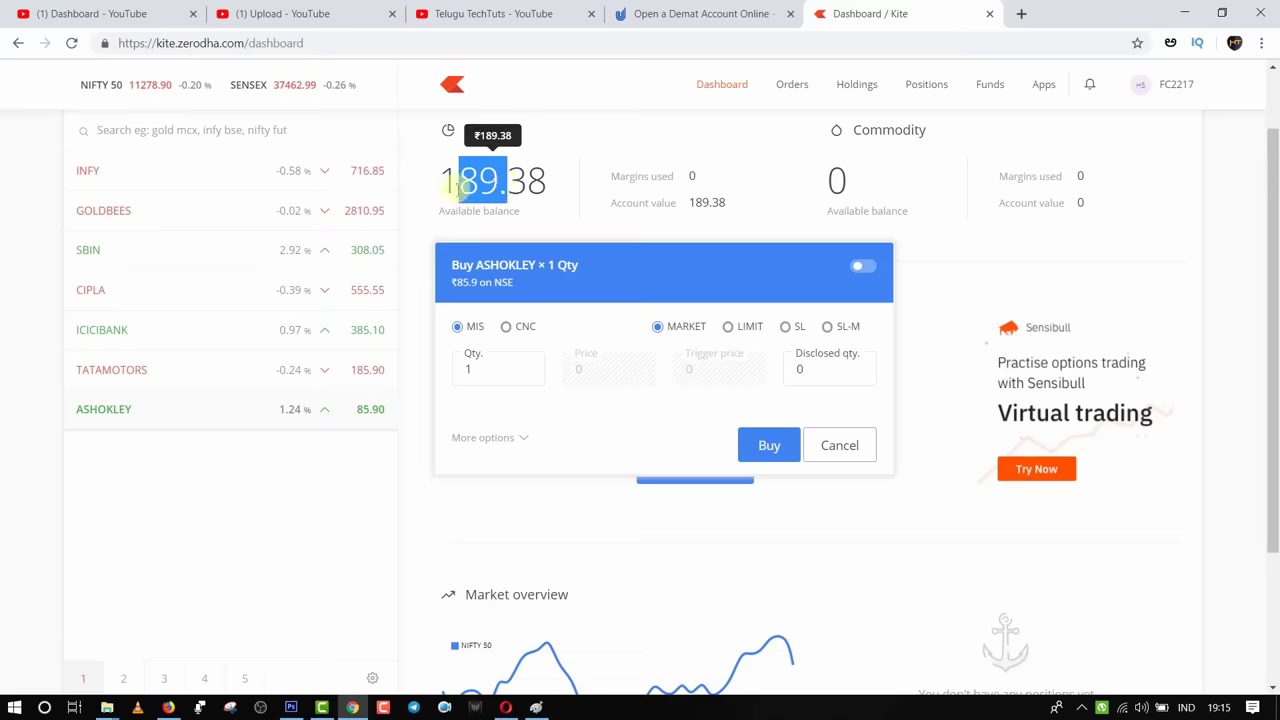
left_click(449, 183)
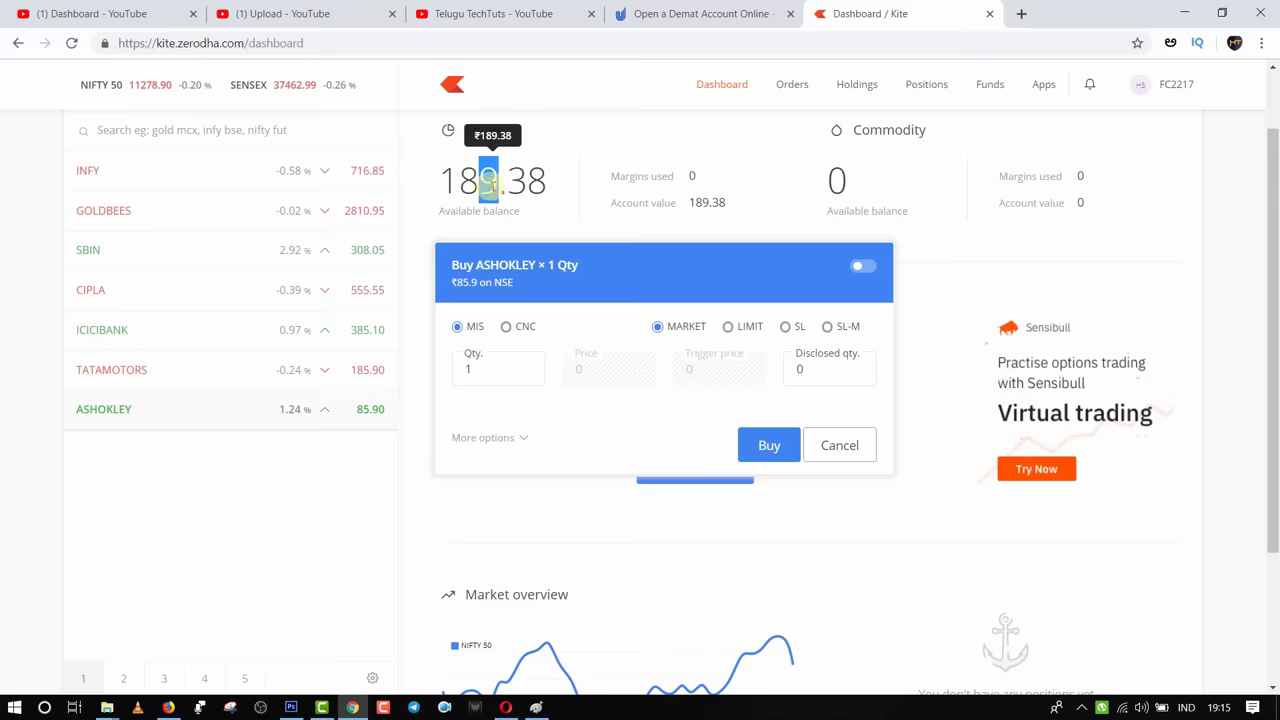
left_click_drag(538, 188, 447, 180)
left_click(497, 208)
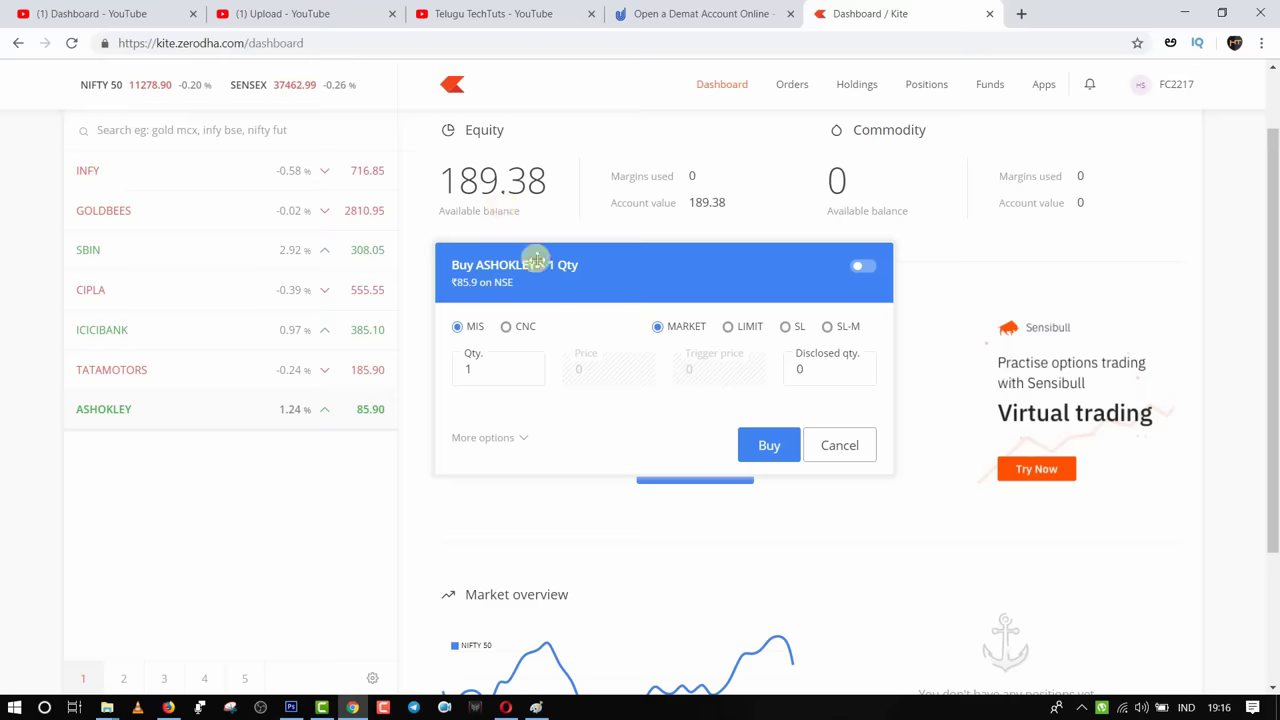
mouse_move(467, 186)
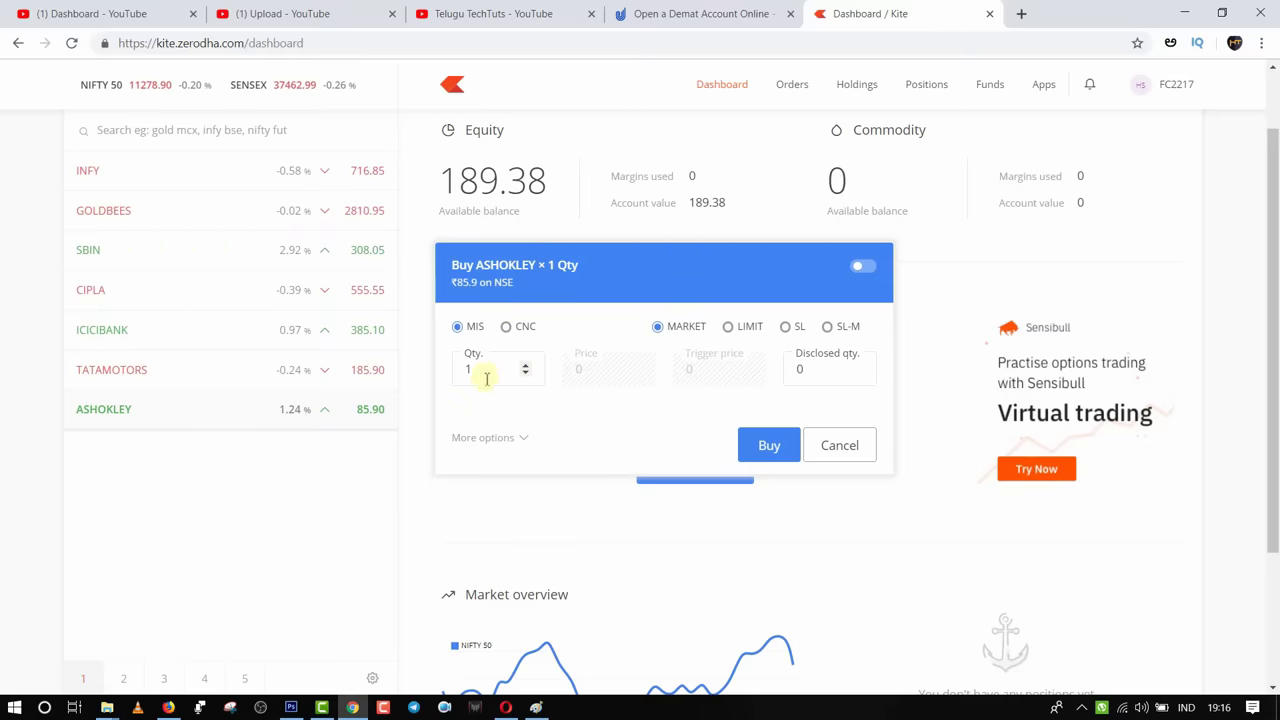
left_click(460, 332)
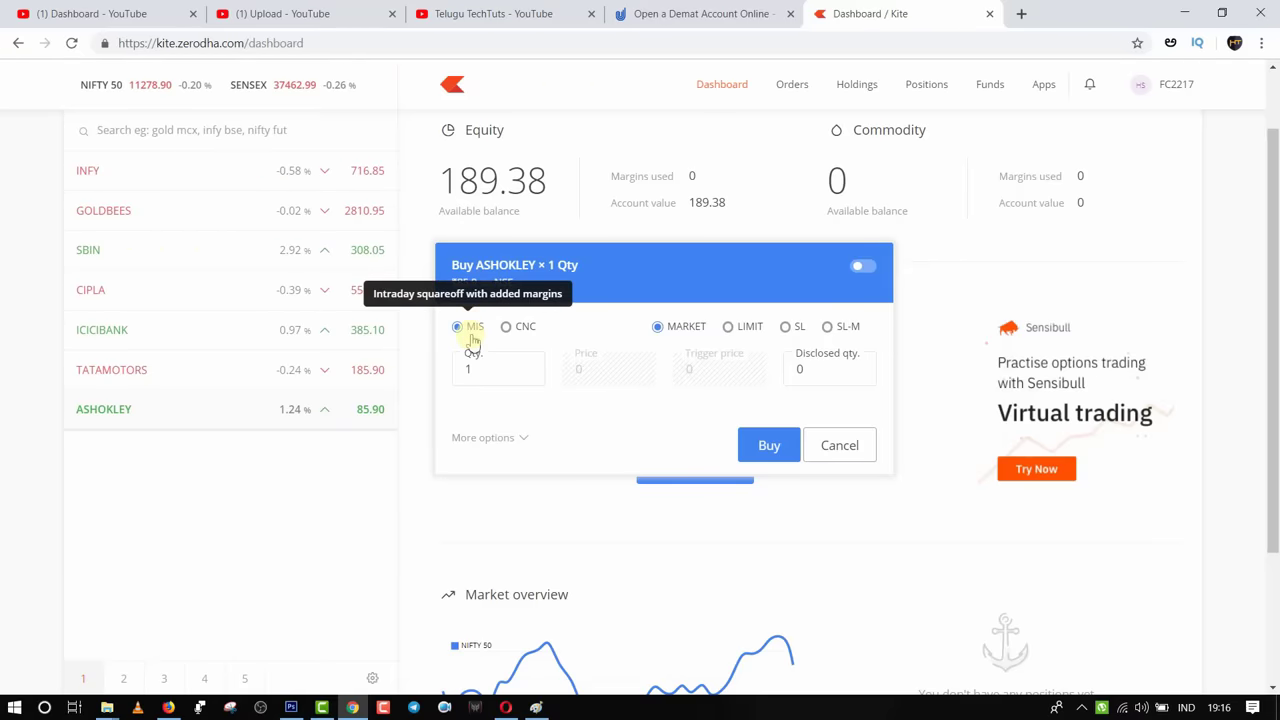
left_click(463, 334)
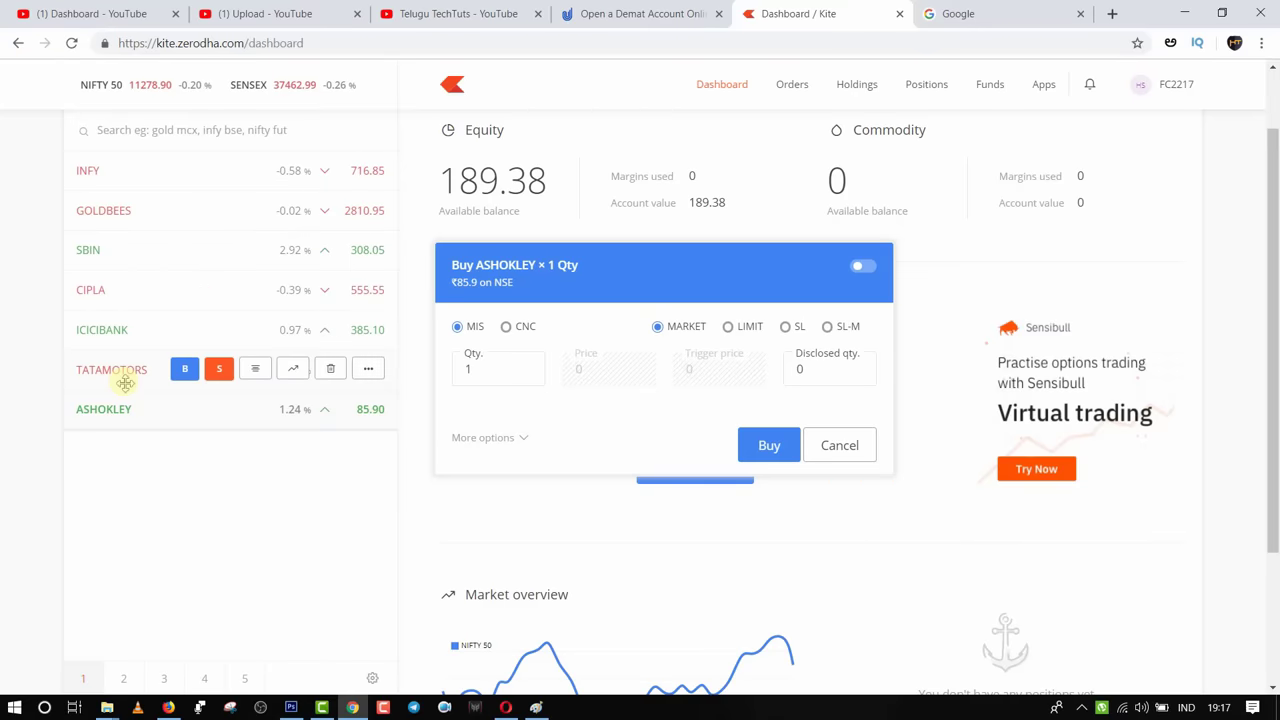
- Search Google for "zerodha margin calculator" and open the Equity section of Zerodha's margin calculator
left_click(1013, 15)
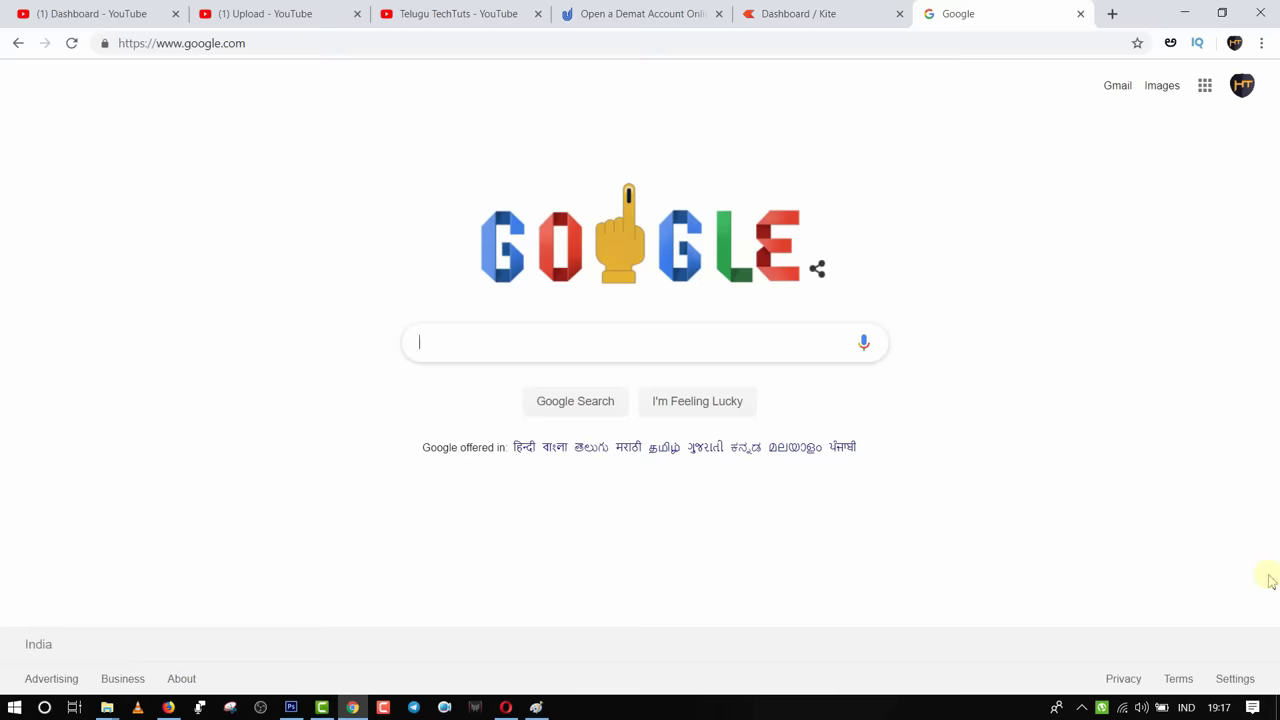
type("zerodha ")
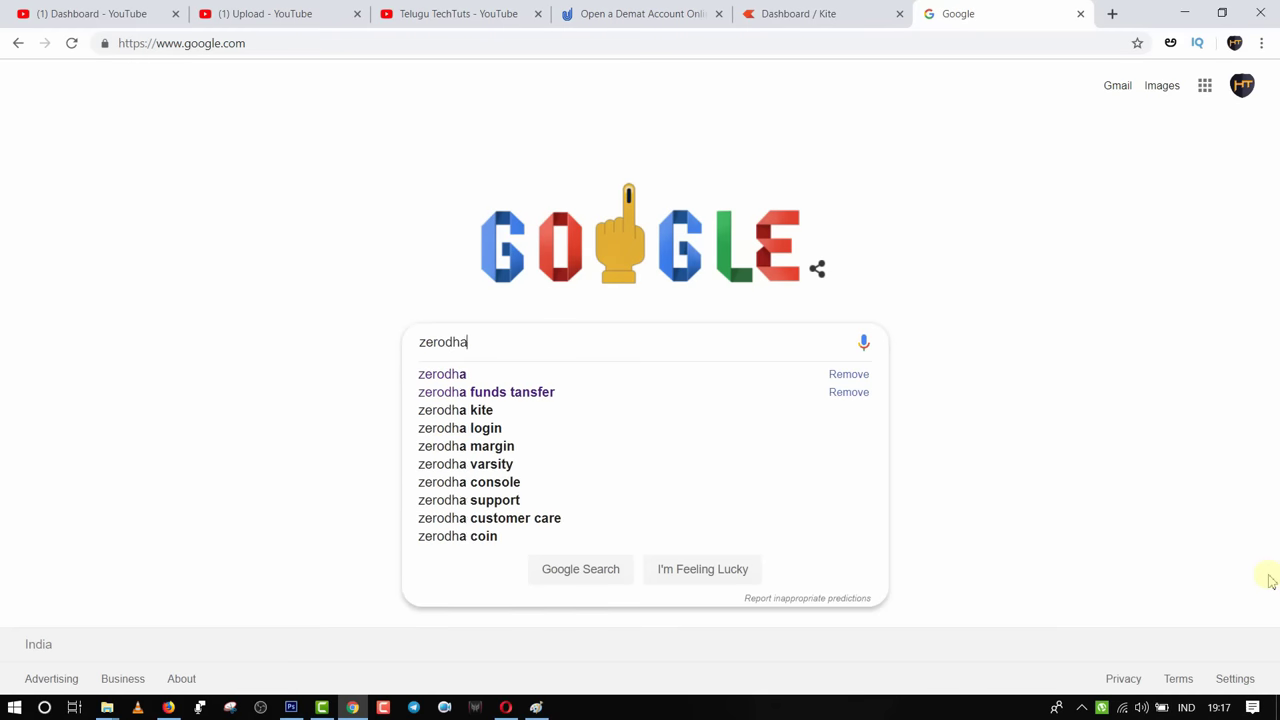
type("margin")
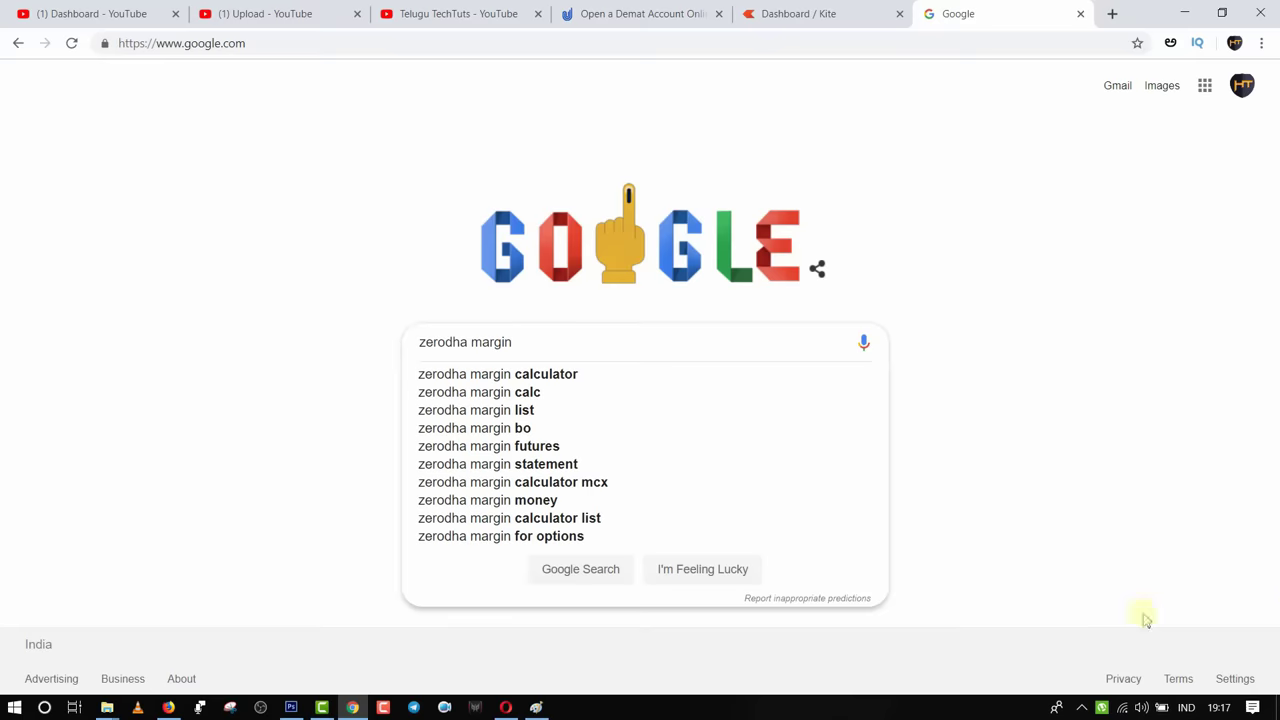
left_click(590, 375)
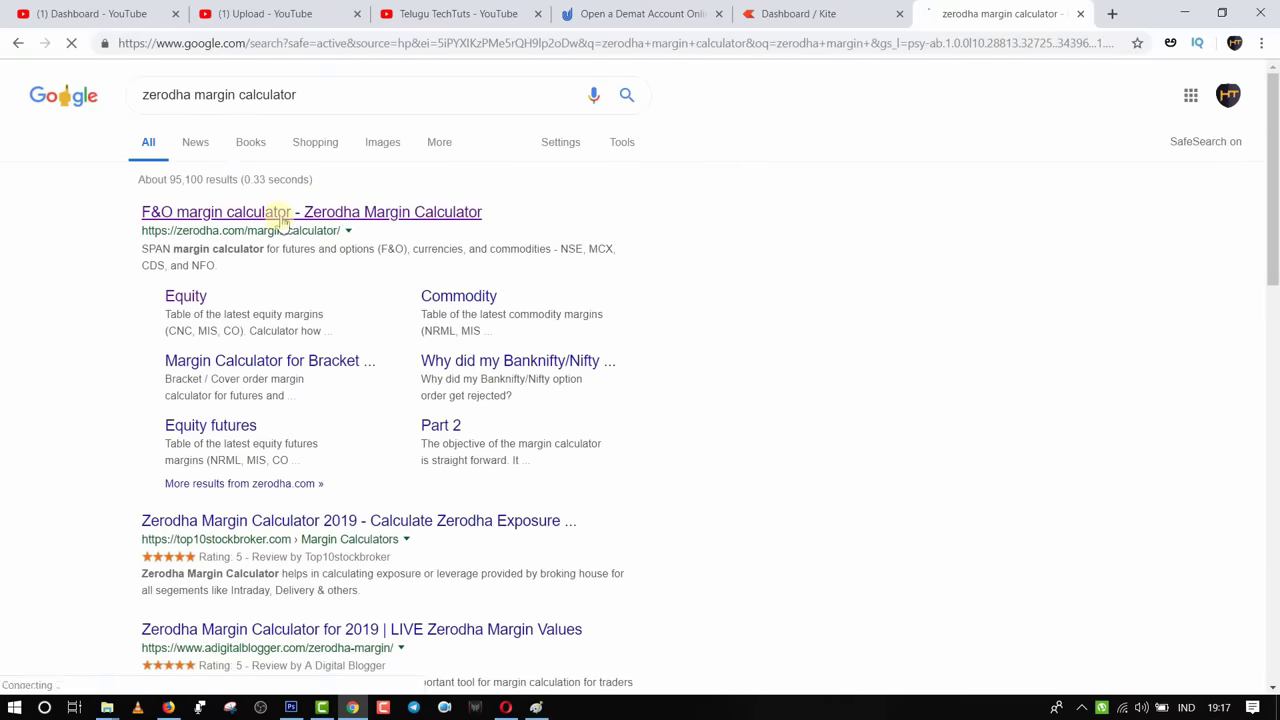
left_click(277, 212)
left_click(782, 276)
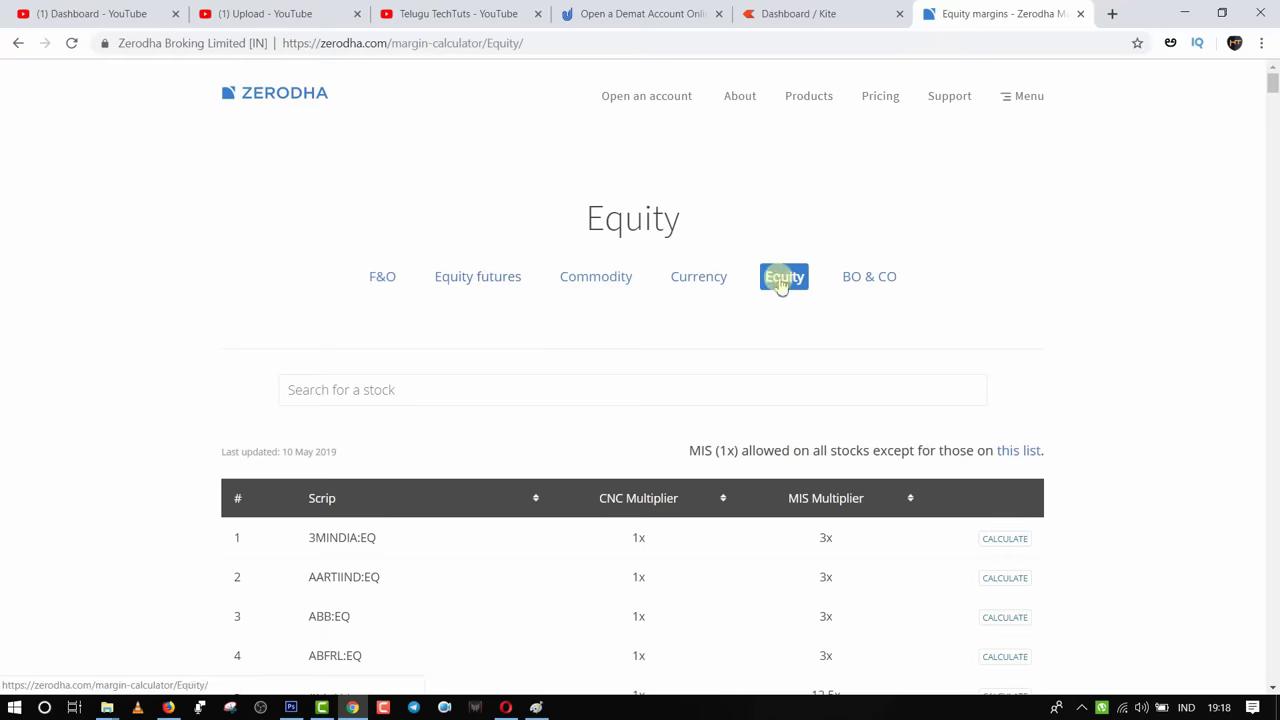
- Search the equity margin table for "asho" and check the MIS multiplier of ASHOKLEY:EQ
scroll(508, 371, "down", 1)
left_click(428, 306)
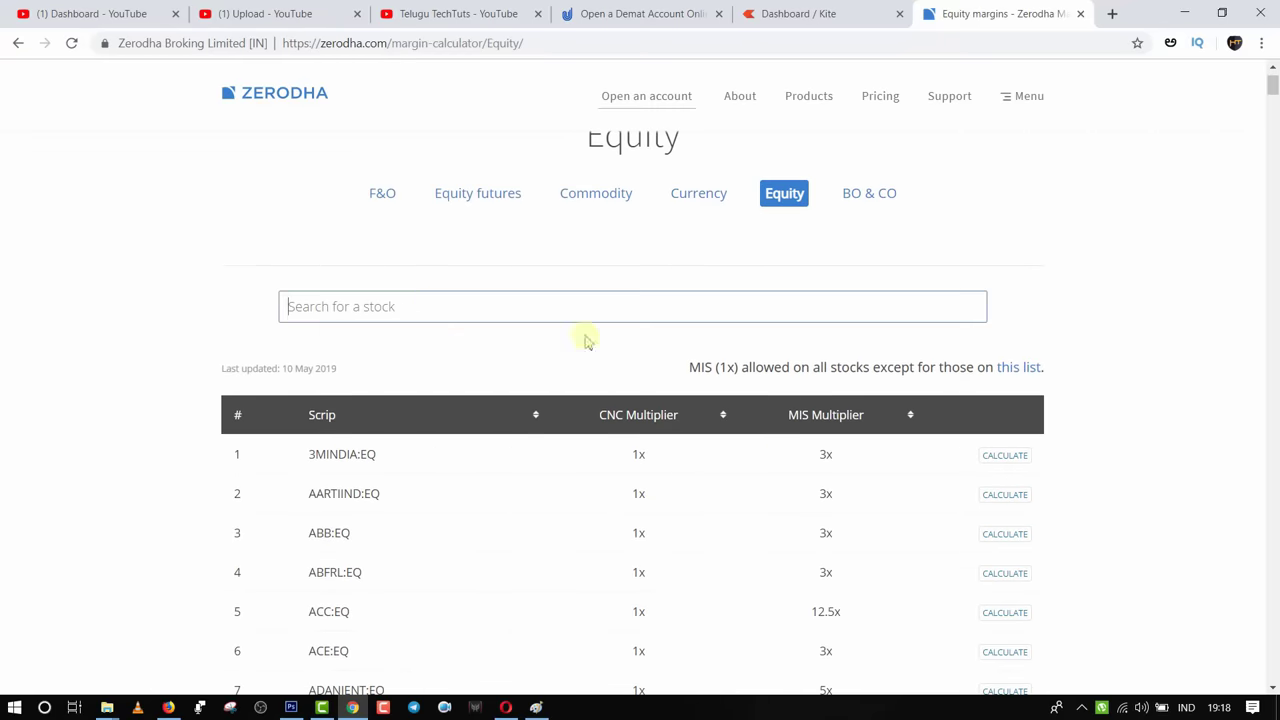
type("asho")
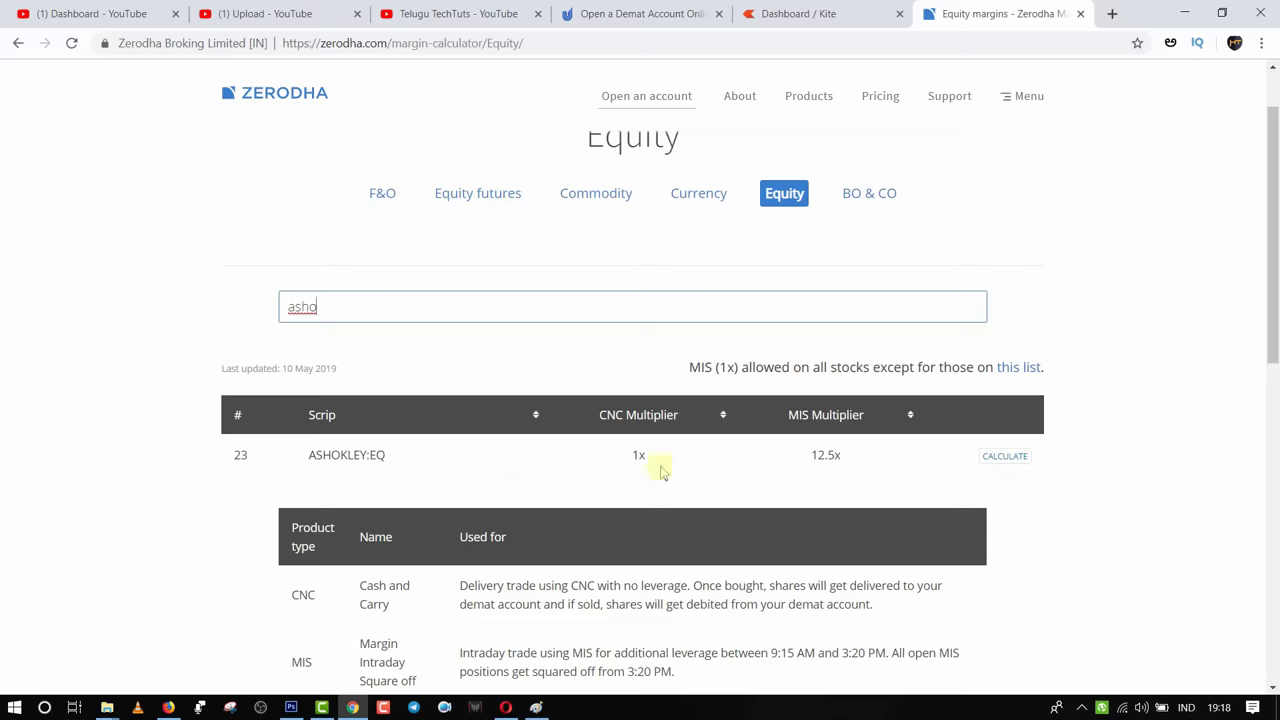
left_click_drag(852, 458, 780, 466)
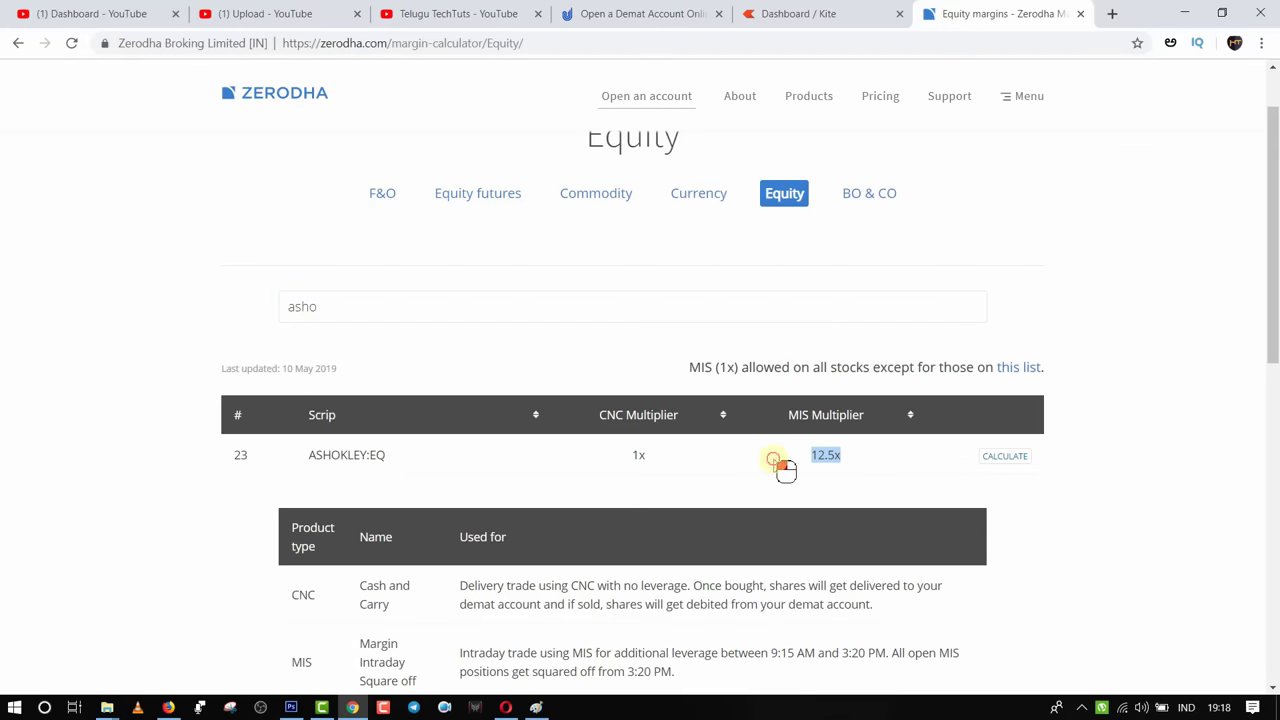
- Calculate how many ASHOKLEY:EQ shares 200 of available cash buys at a stock price of 86, and highlight the MIS result
left_click(1002, 458)
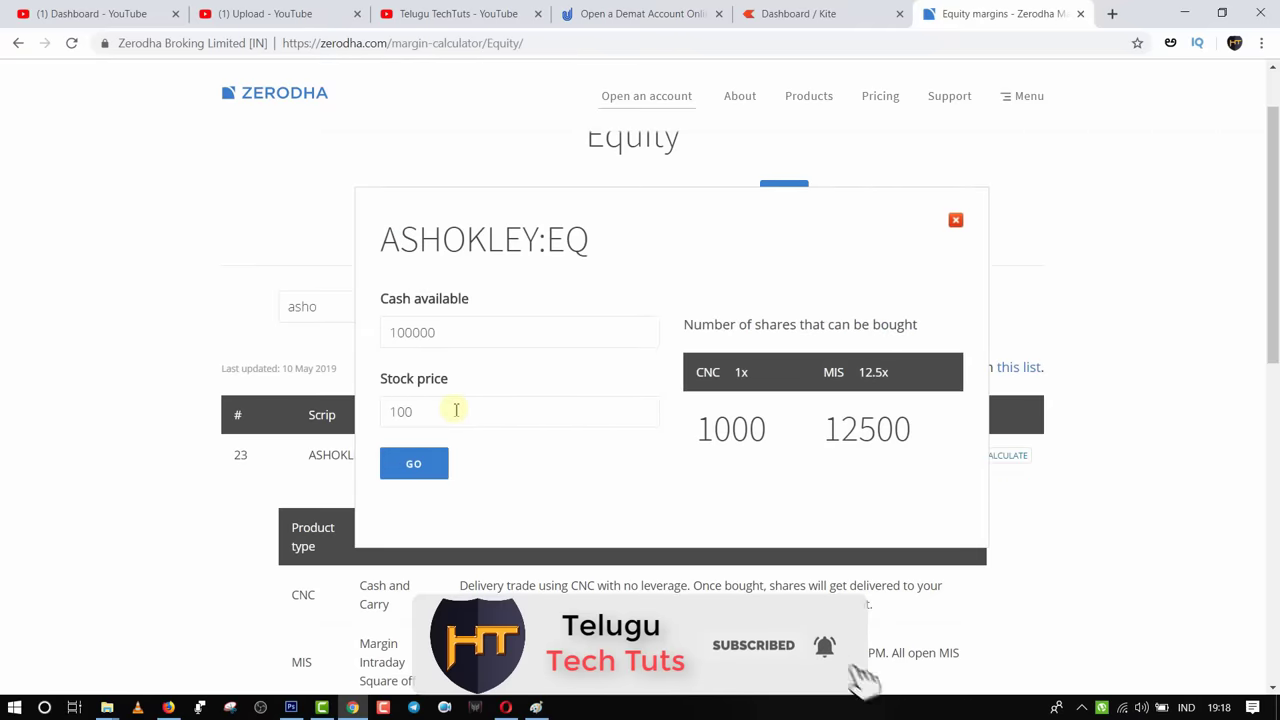
left_click_drag(441, 421, 337, 411)
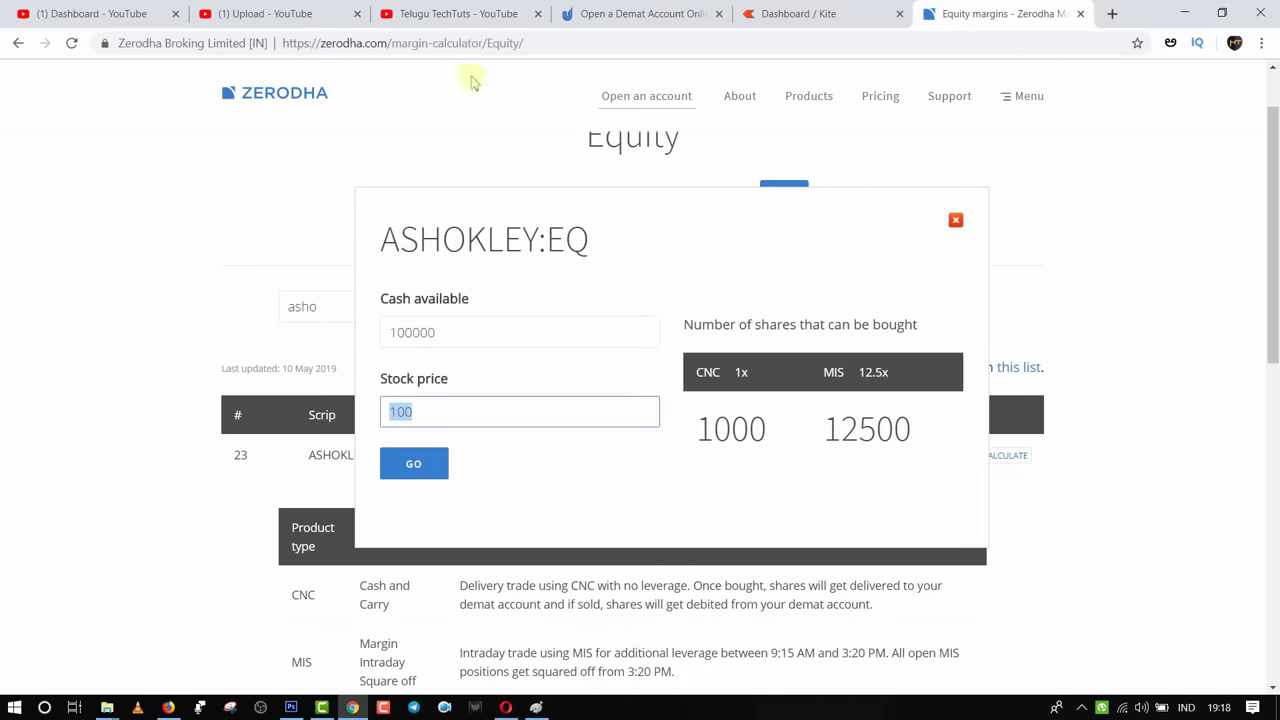
left_click(803, 16)
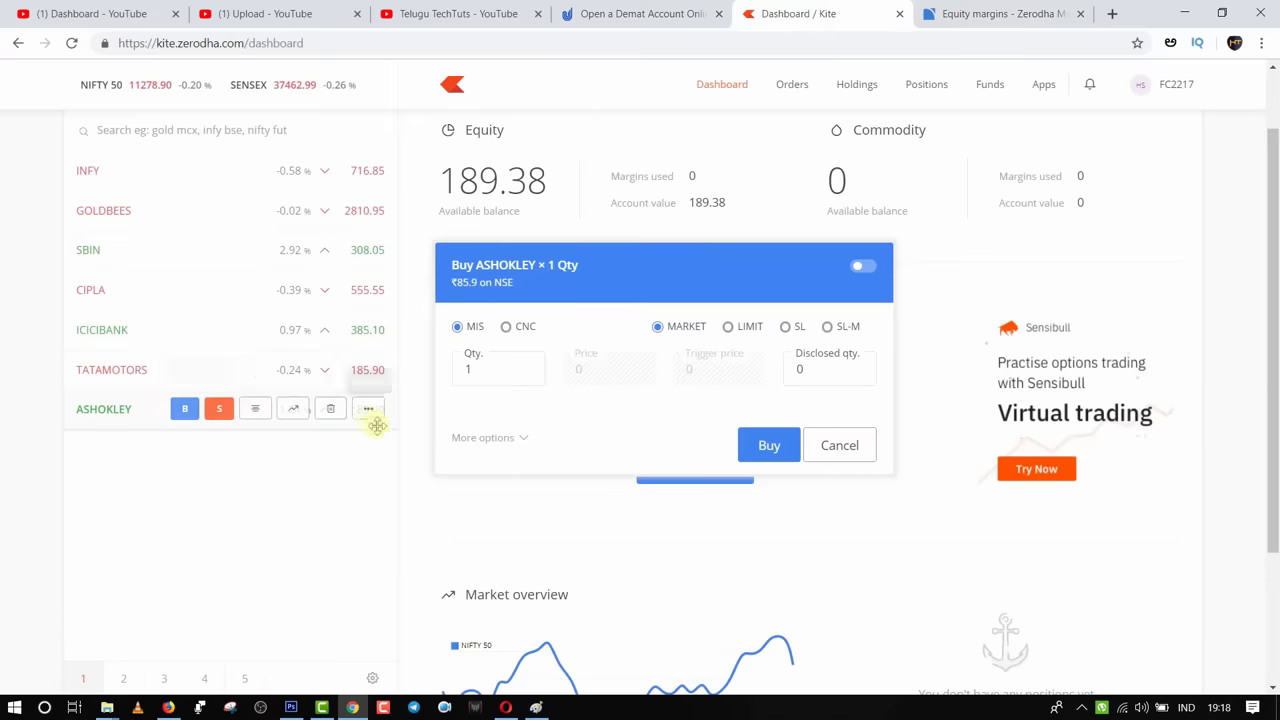
left_click(1010, 14)
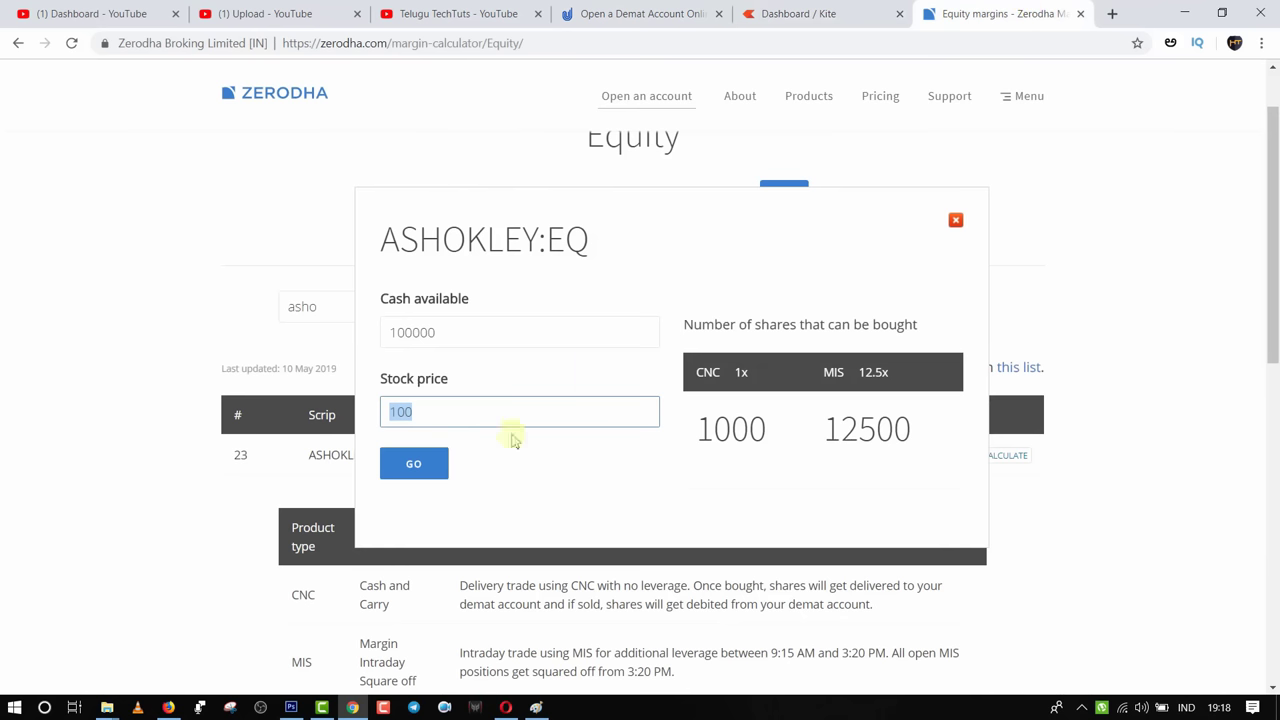
type("86")
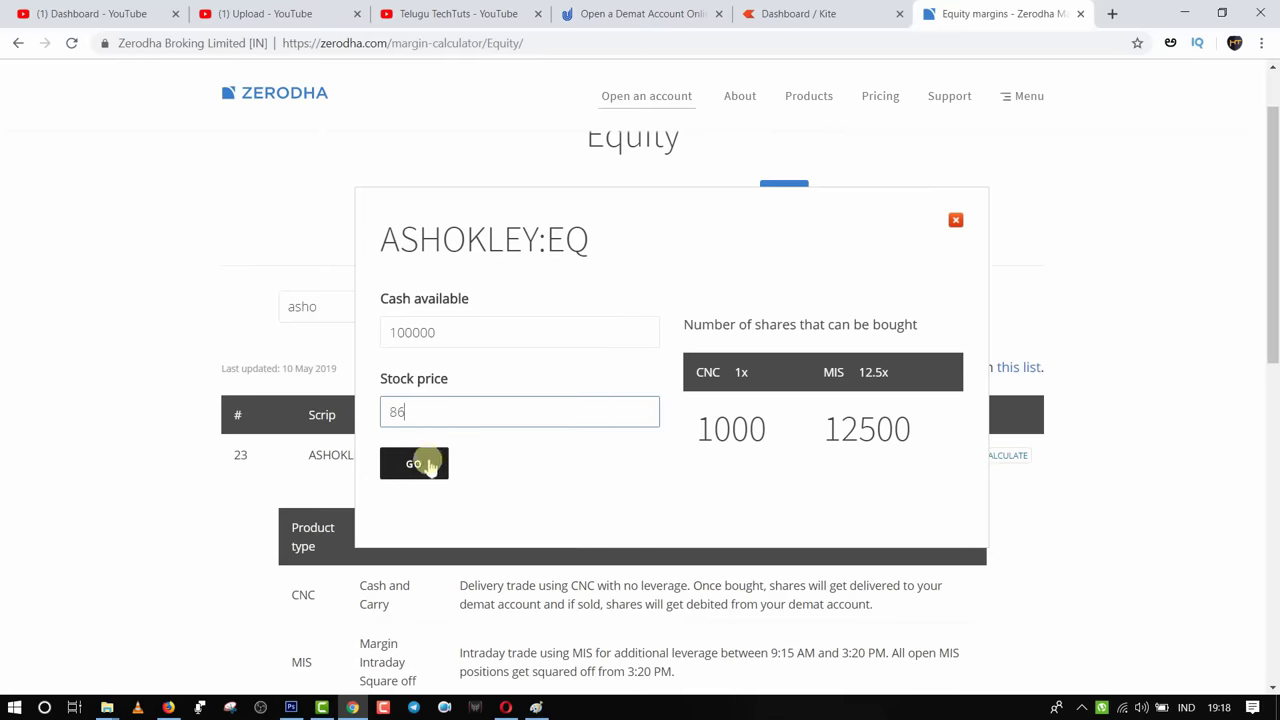
double_click(451, 340)
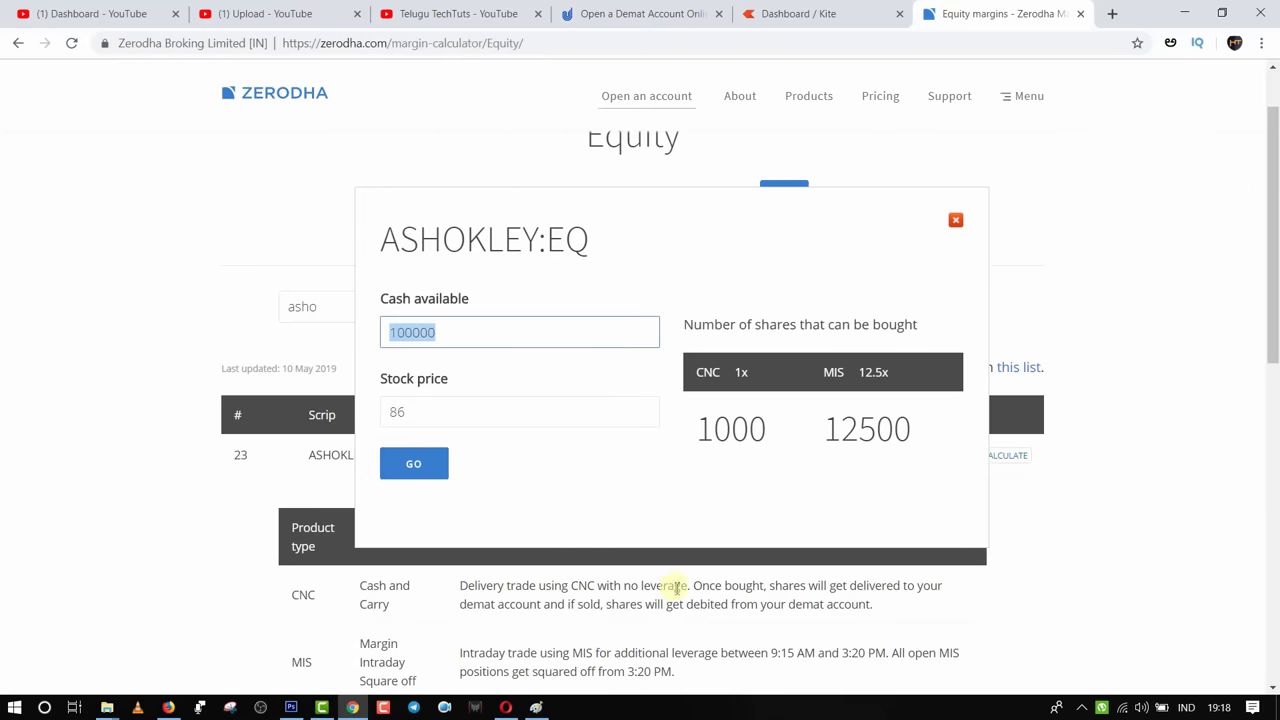
type("2")
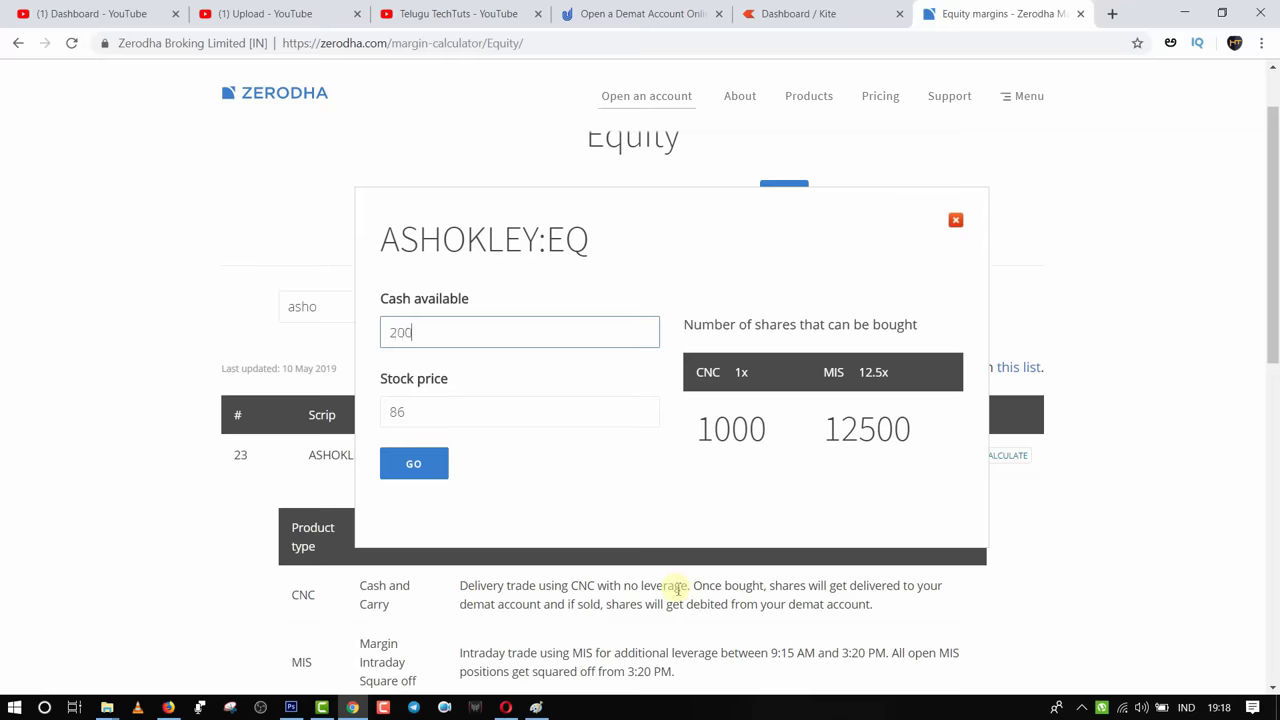
left_click(412, 472)
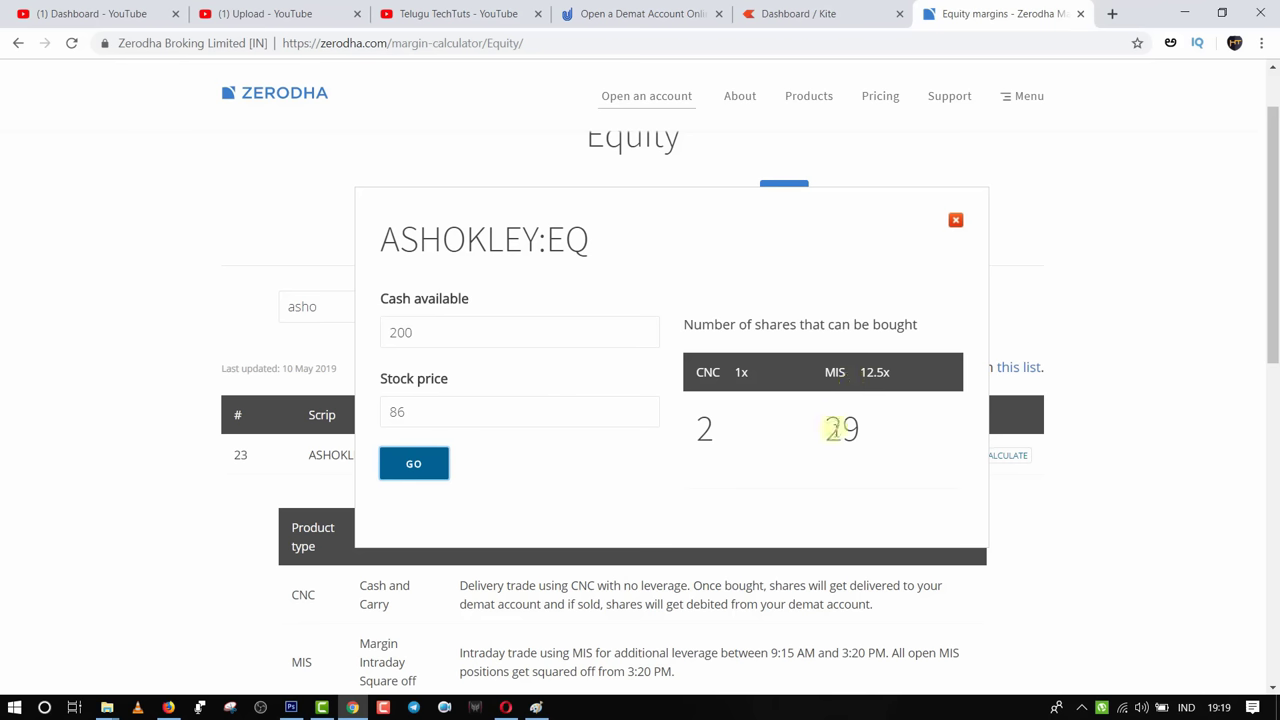
left_click_drag(828, 430, 866, 442)
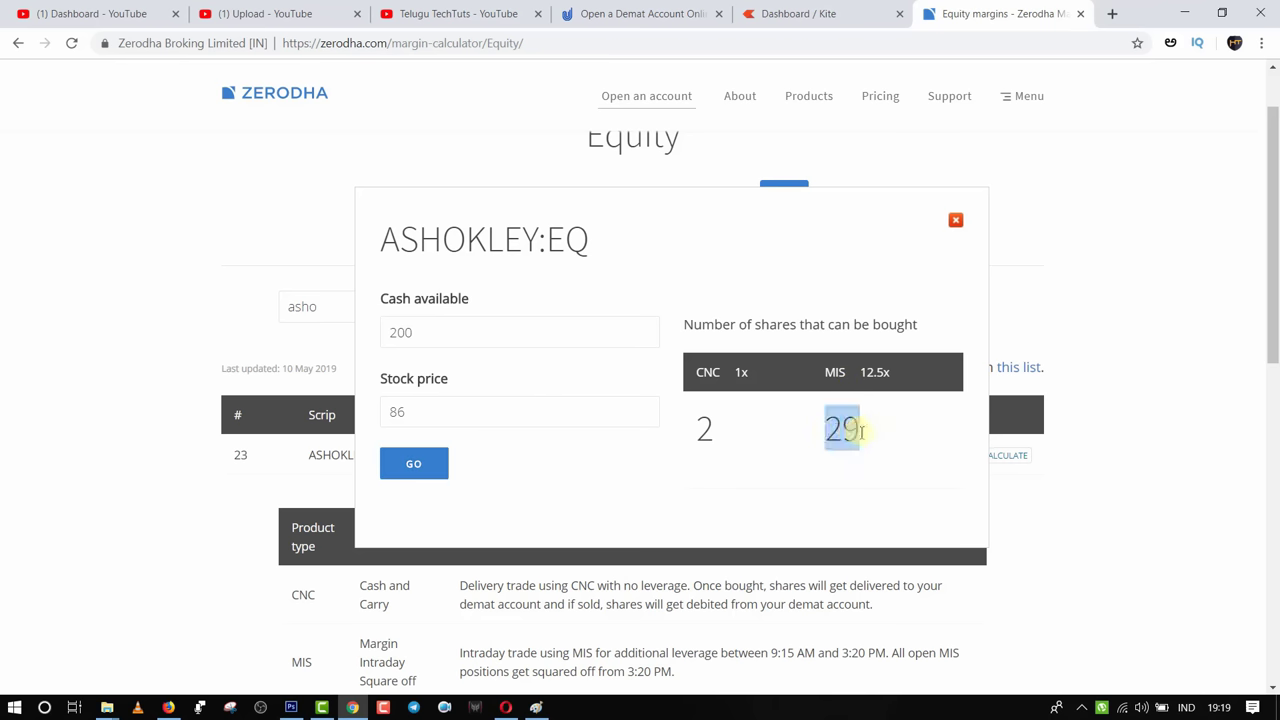
- Highlight the cash available, stock price and MIS share count for ASHOKLEY:EQ, and close the calculator dialog
left_click_drag(409, 415, 391, 417)
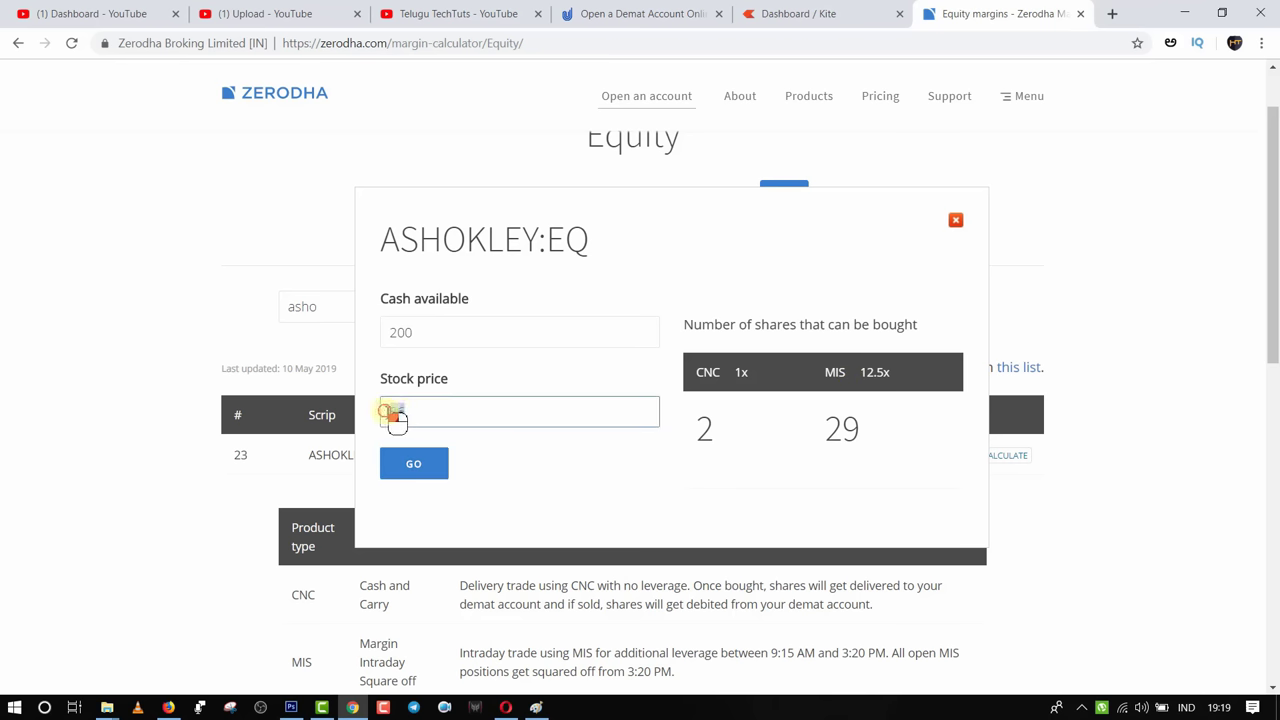
left_click_drag(420, 331, 366, 340)
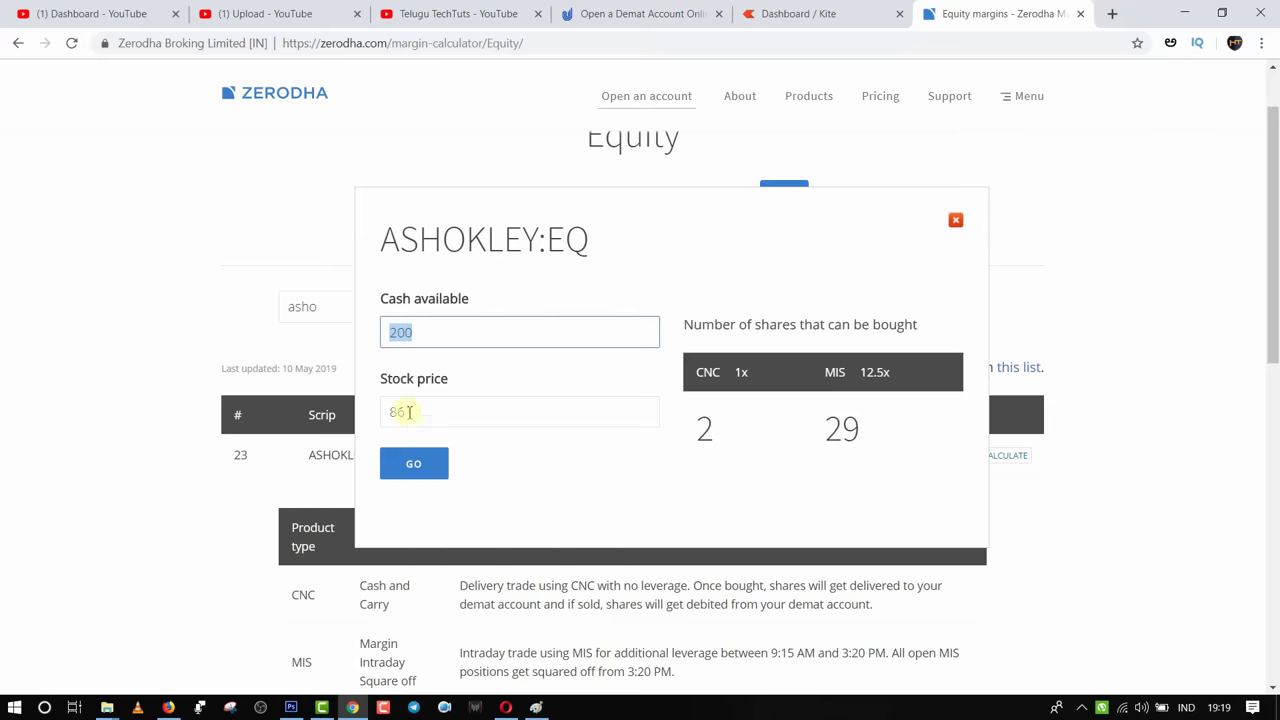
left_click_drag(409, 412, 393, 412)
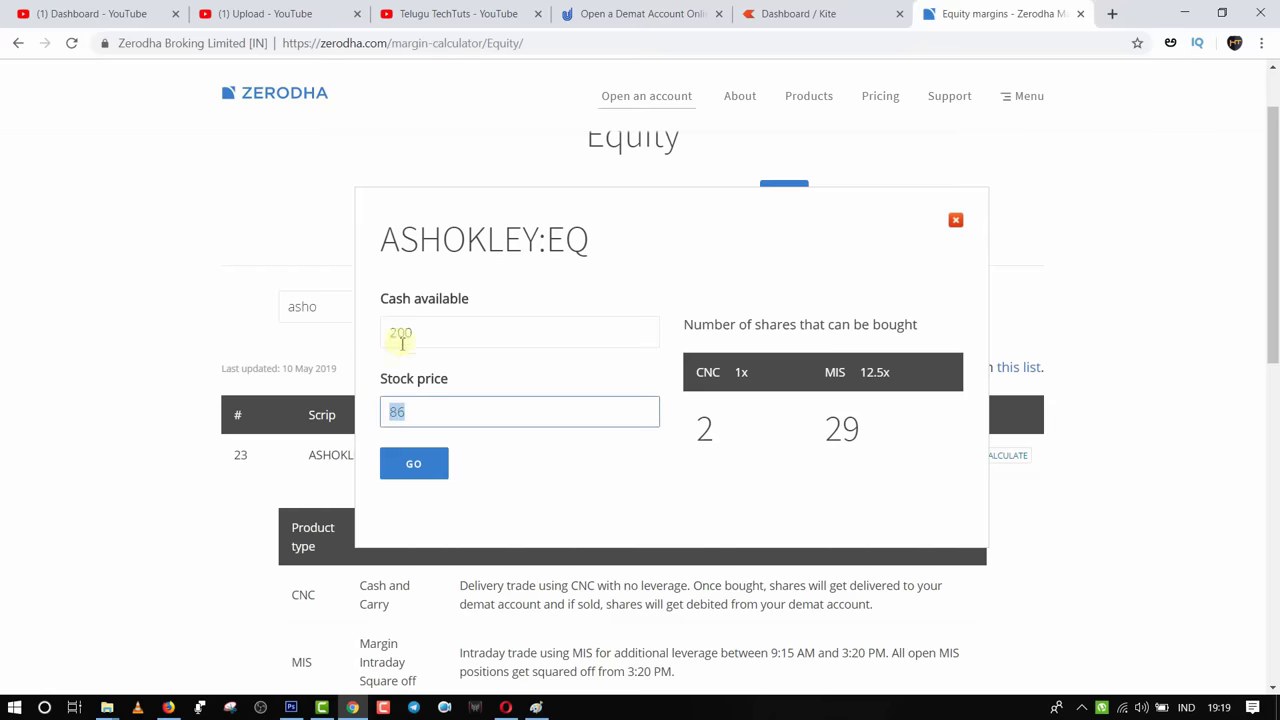
left_click(428, 417)
left_click(709, 424)
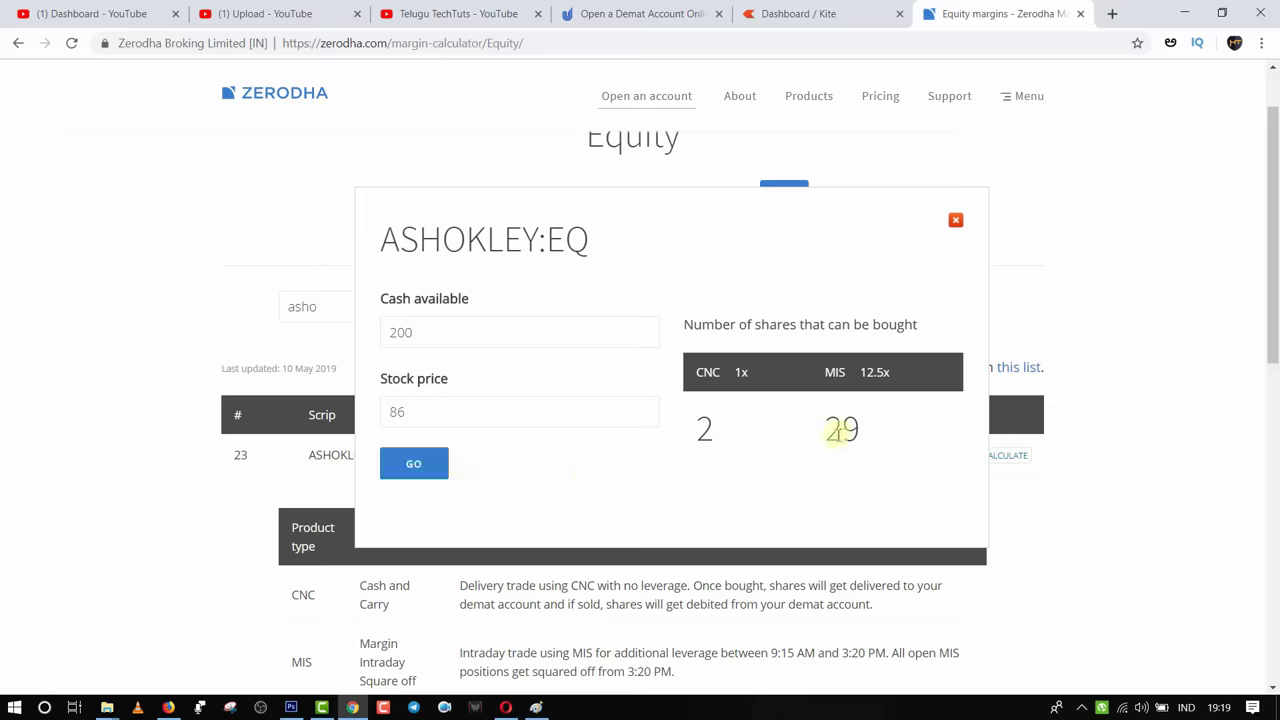
double_click(838, 430)
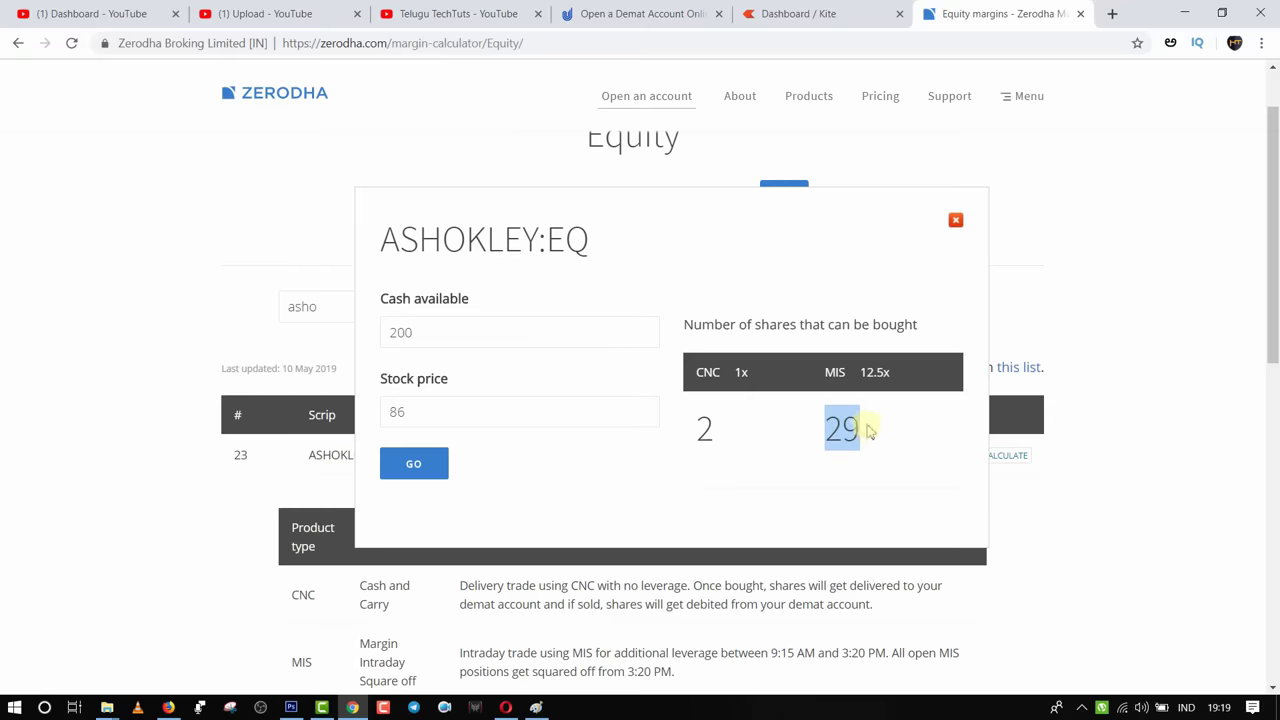
left_click(955, 220)
- Return to the ASHOKLEY buy order in Kite and set it to product type CNC with a quantity of 2
left_click(798, 13)
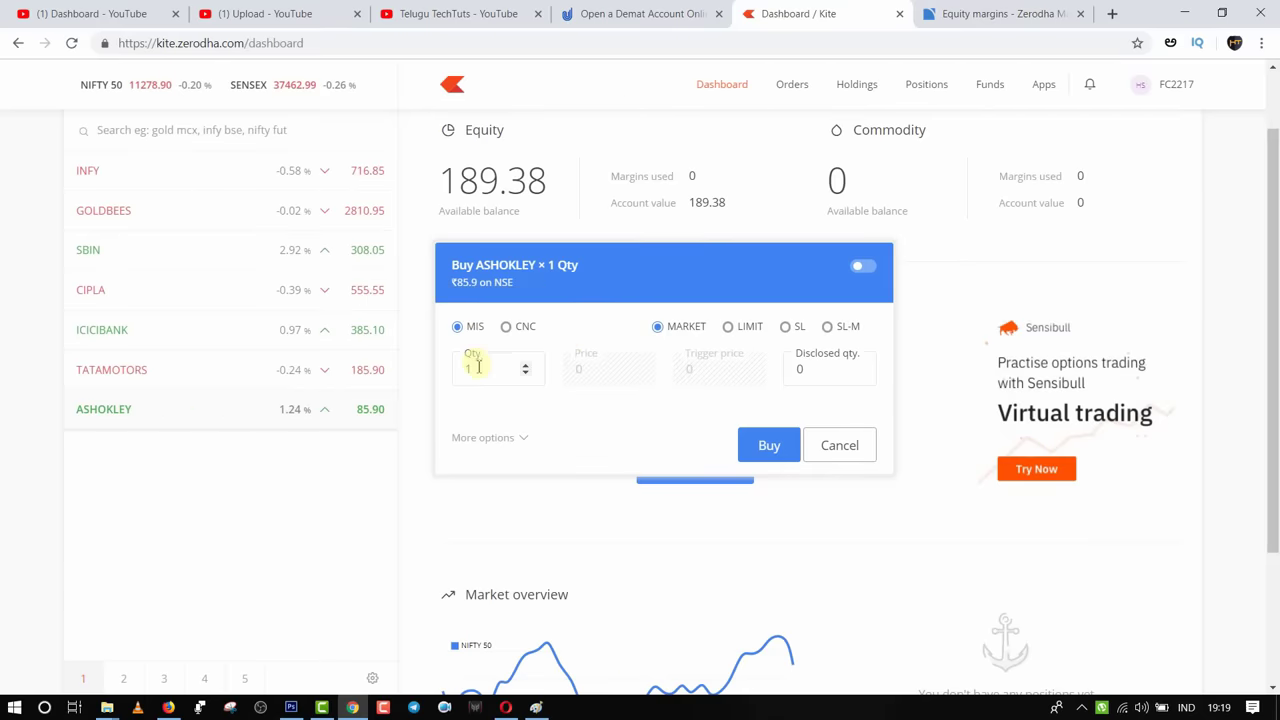
double_click(466, 368)
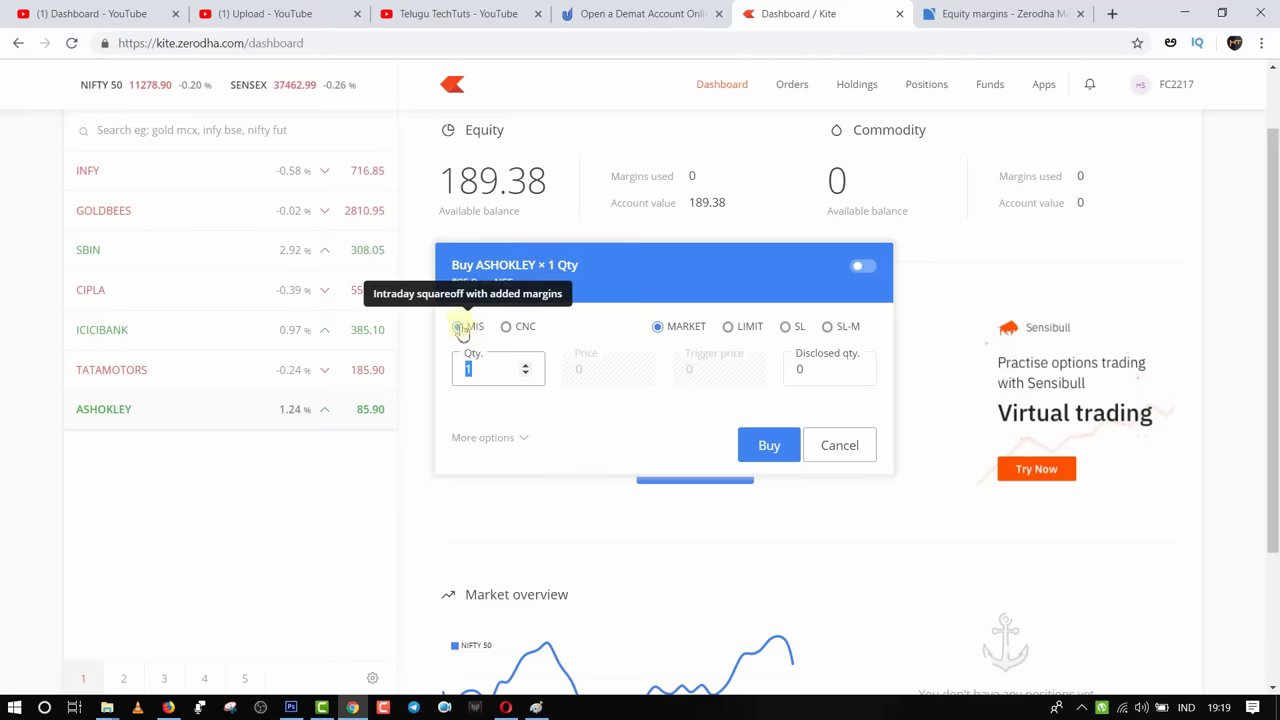
left_click(460, 330)
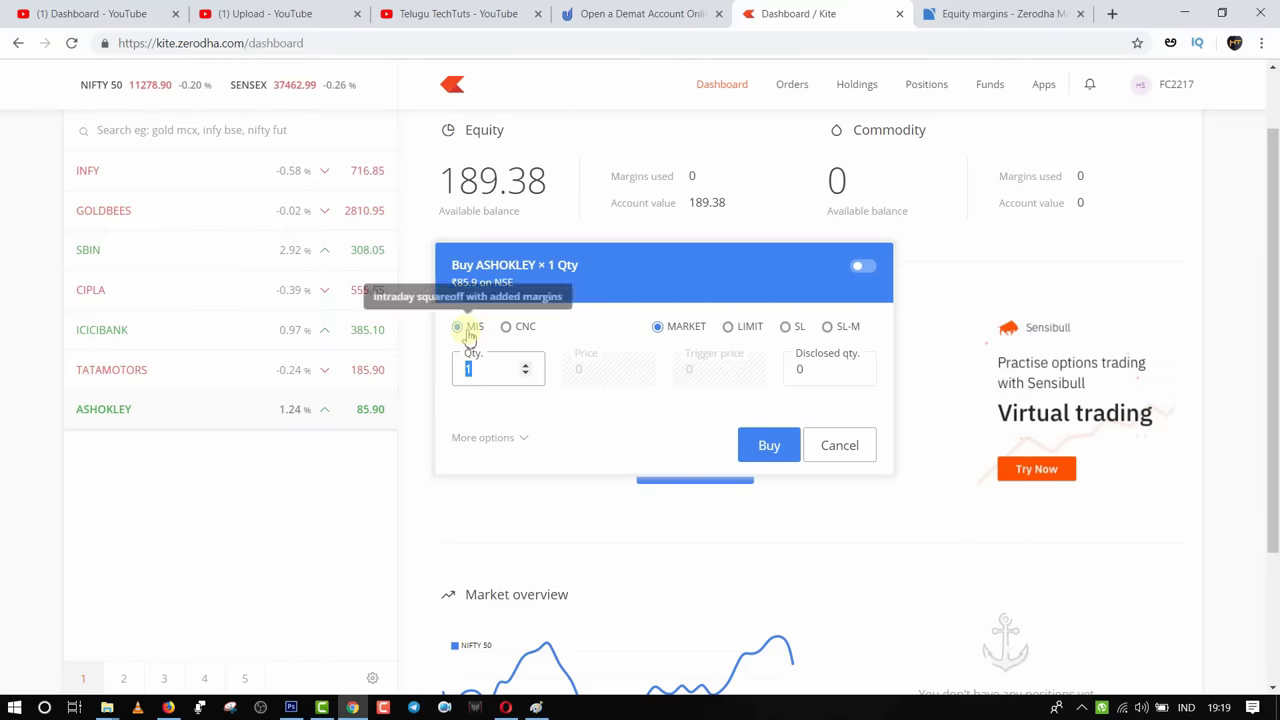
left_click(519, 337)
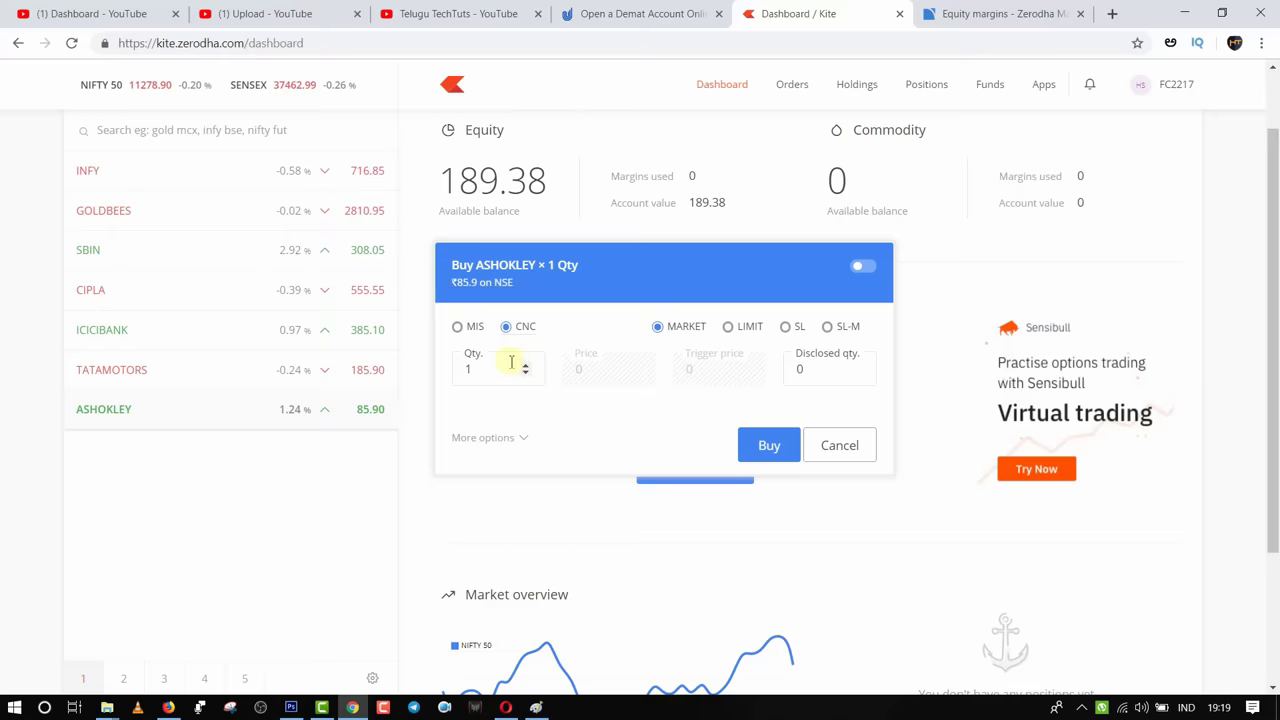
left_click(468, 372)
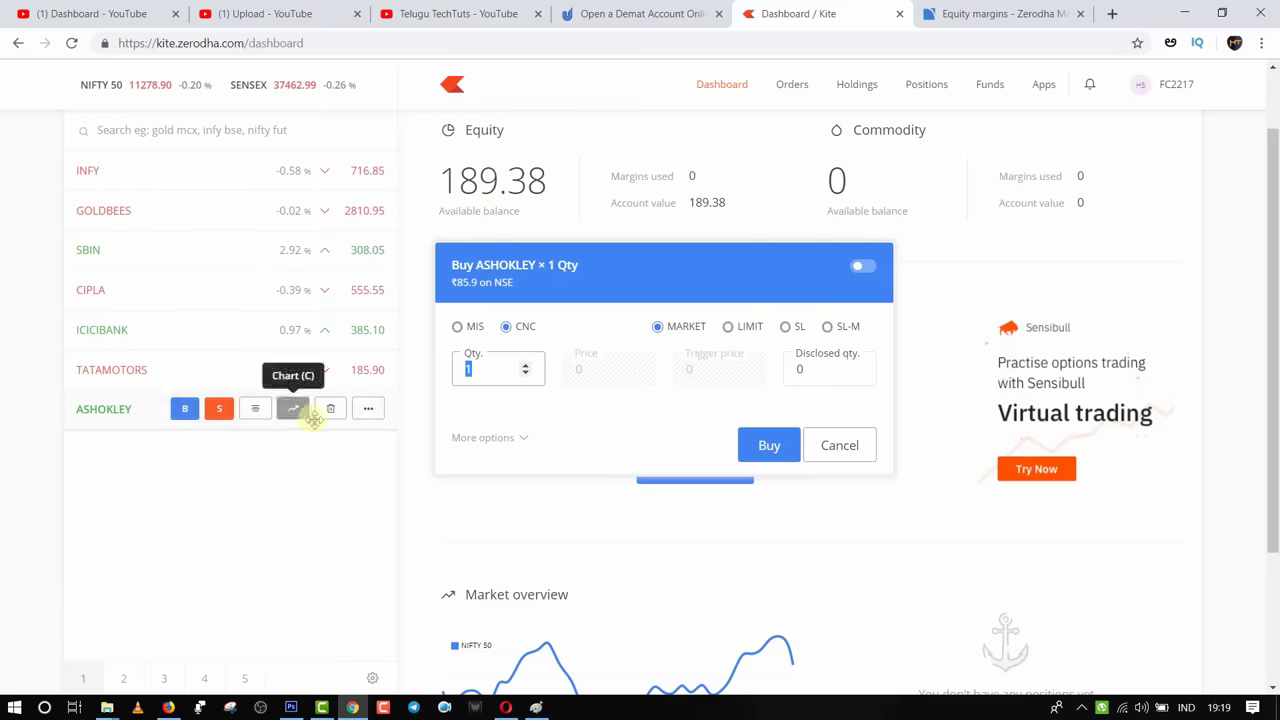
mouse_move(115, 425)
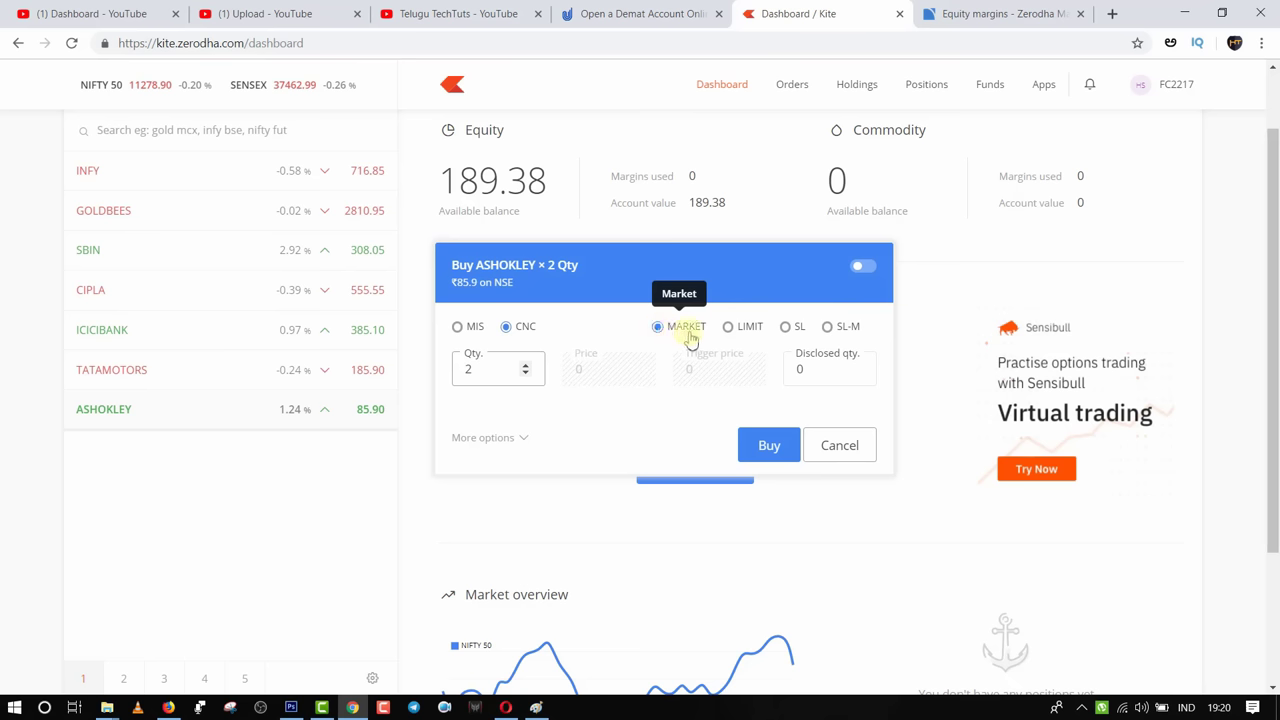
mouse_move(343, 413)
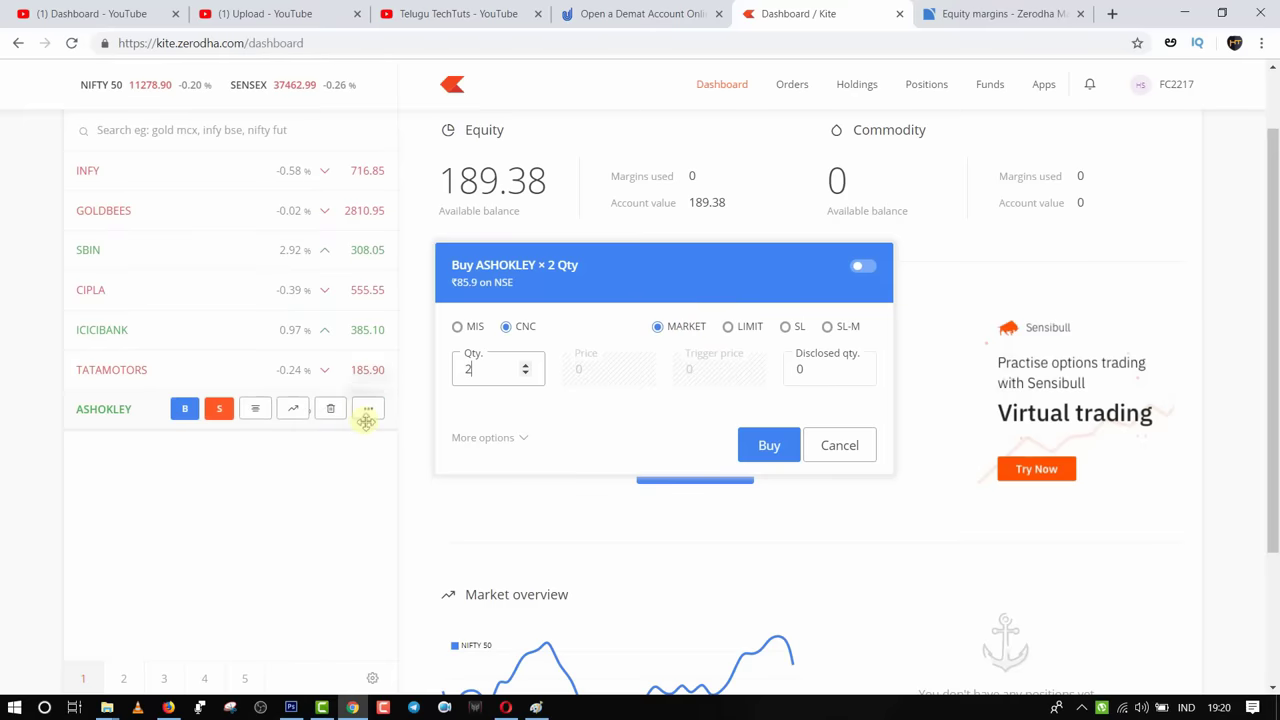